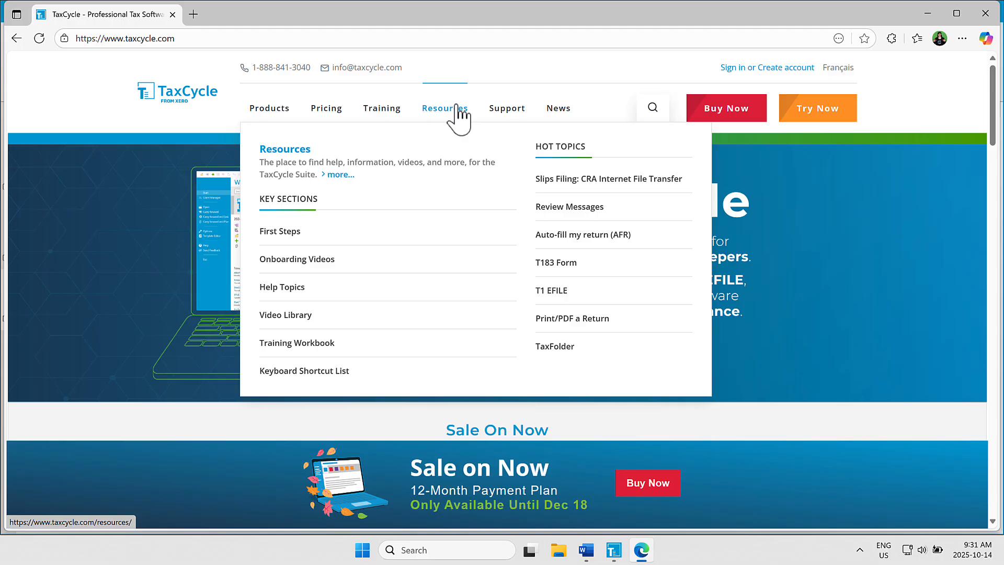
Step: Open the Dates page of the Template Code section in the TaxCycle website's Help Topics
click(279, 292)
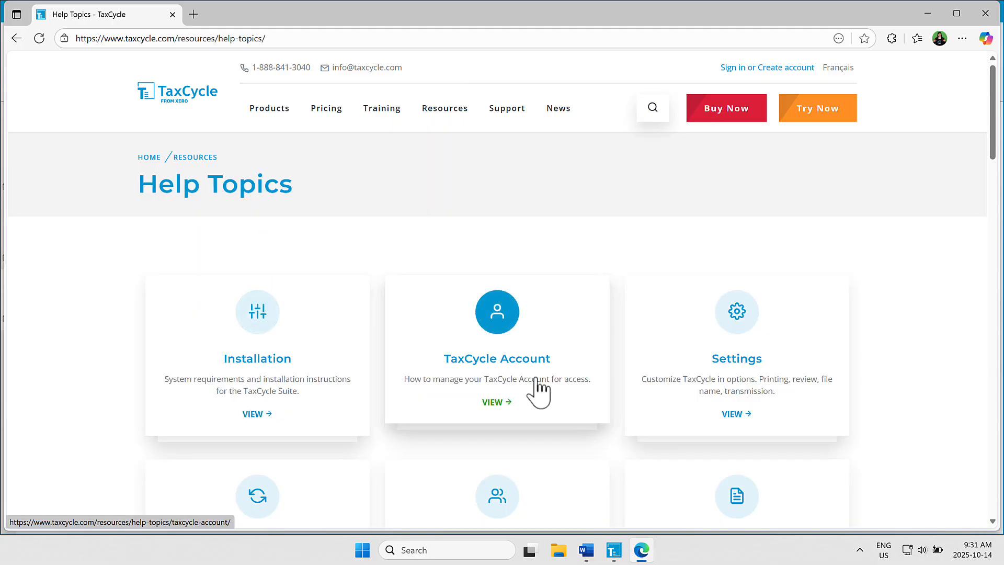
scroll(554, 393, down, 3)
scroll(568, 400, down, 15)
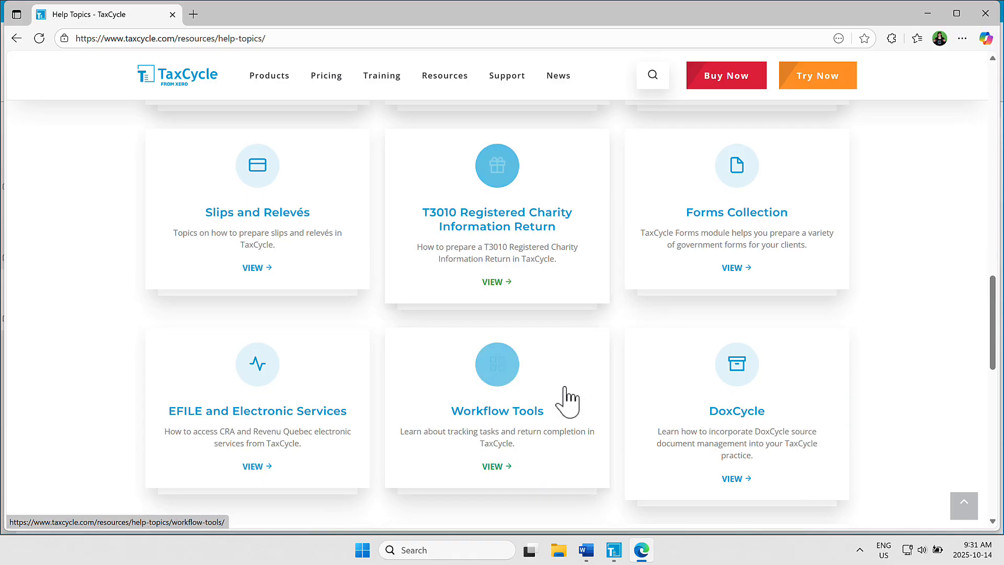
scroll(568, 400, down, 8)
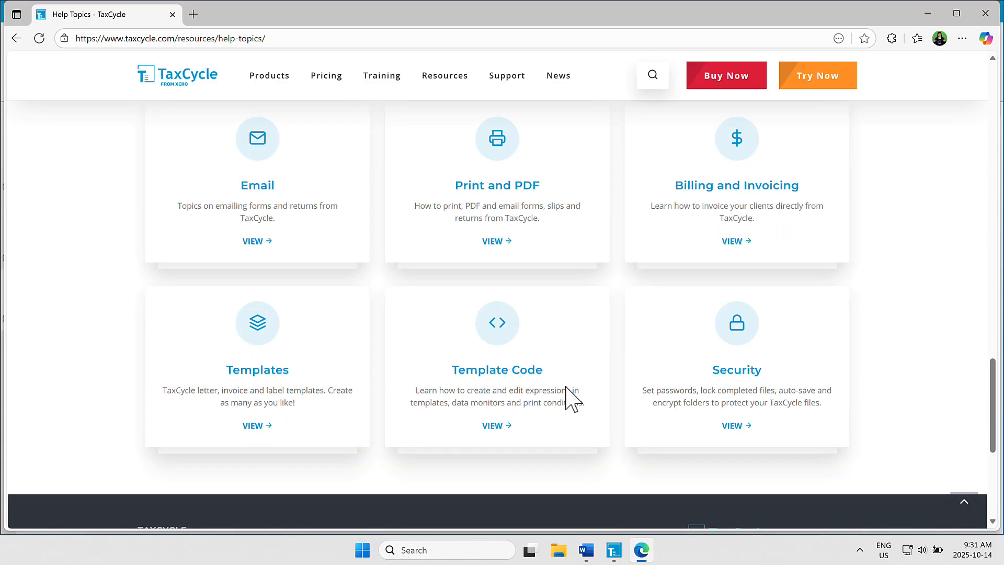
click(494, 317)
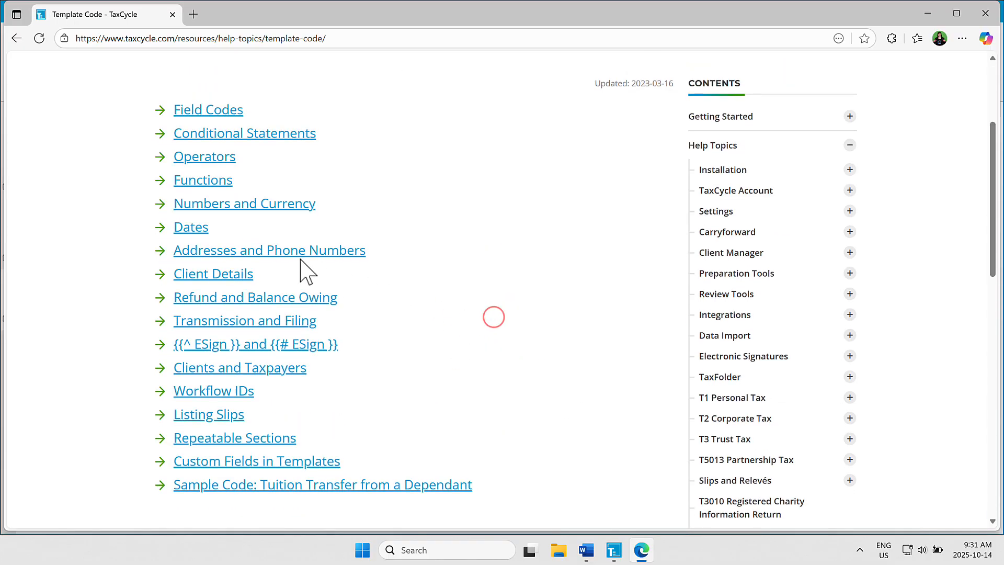
click(189, 231)
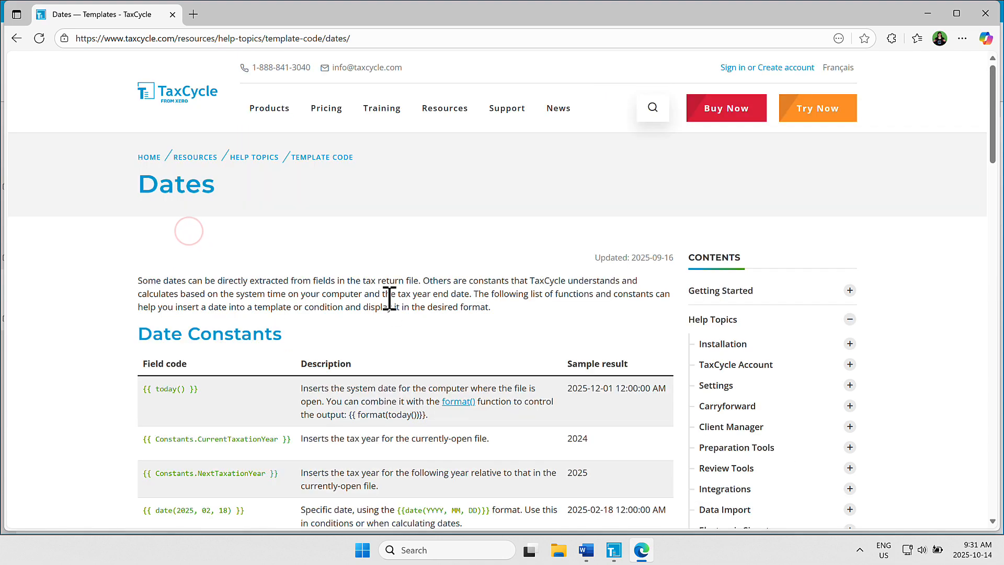
Step: Examine the Date Constants field codes for today's date, current taxation year, next taxation year and a specific date
scroll(388, 296, down, 3)
scroll(390, 297, up, 1)
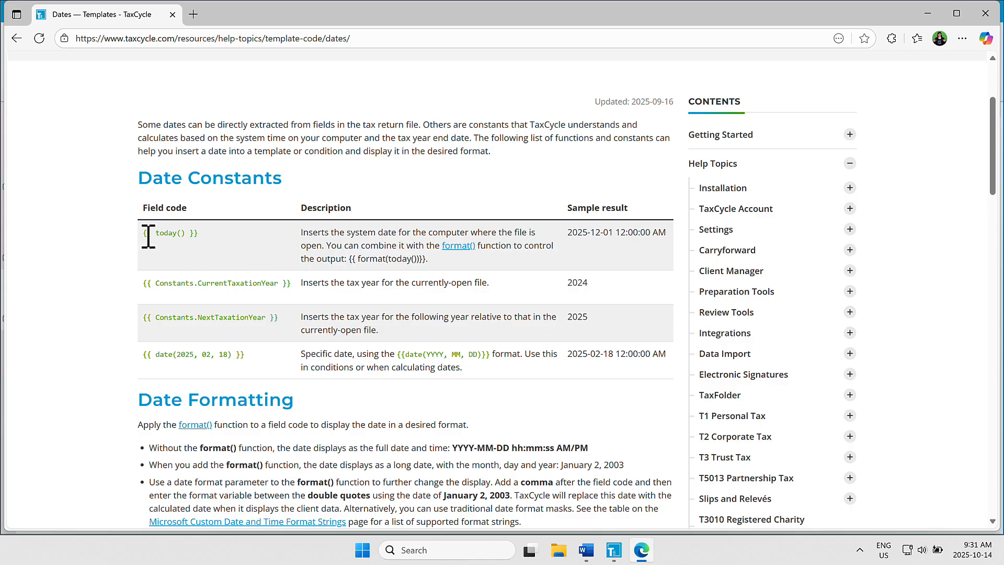
drag(145, 233, 231, 246)
drag(143, 283, 302, 283)
click(262, 323)
drag(144, 317, 298, 324)
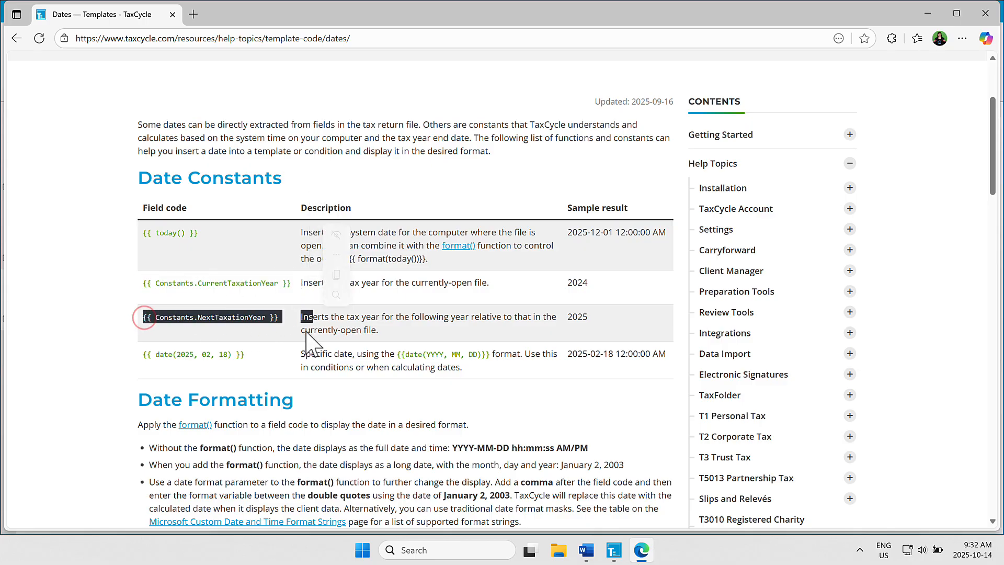
click(270, 398)
drag(143, 354, 255, 356)
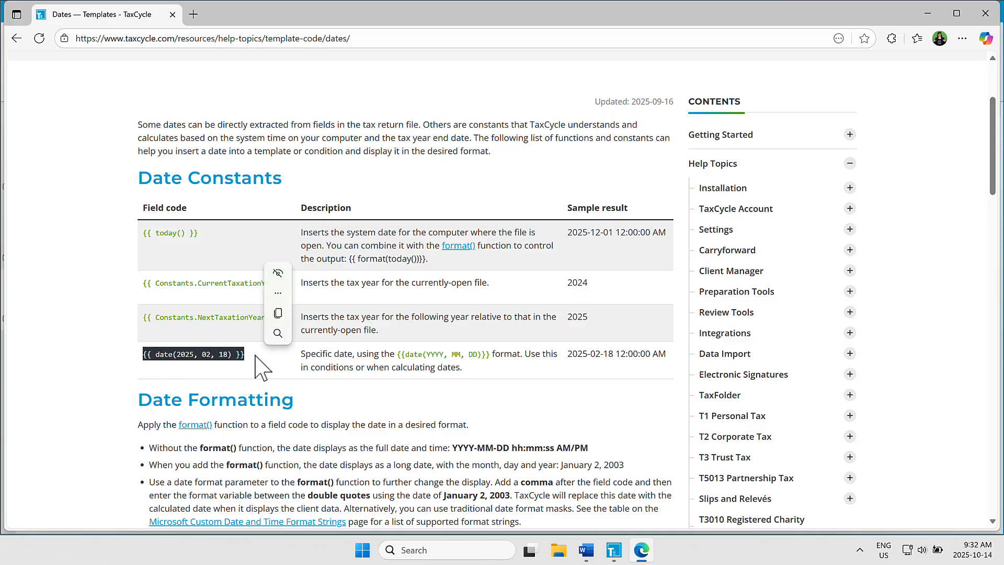
click(428, 416)
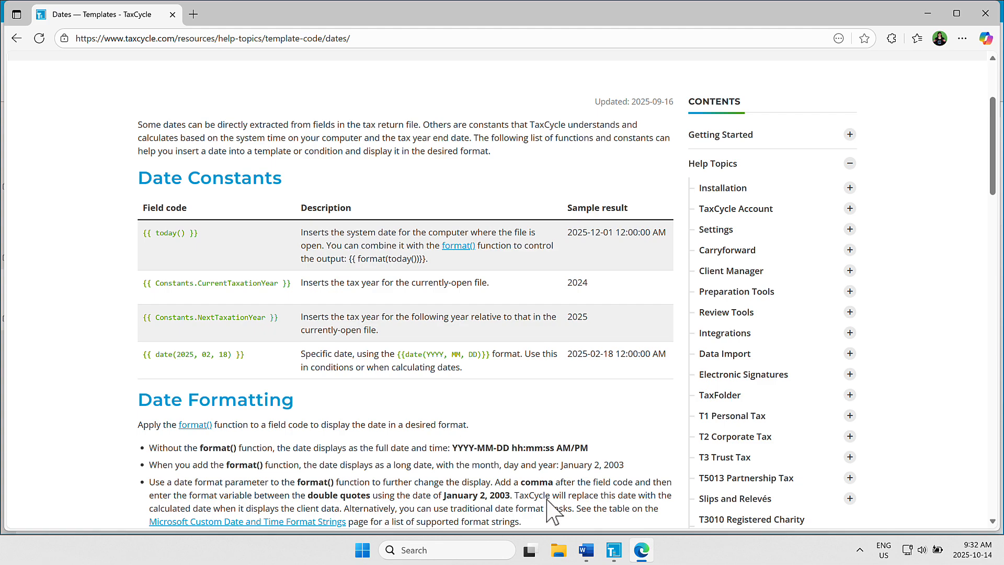
Step: Check the year in the AuthRepBusEmail template in TaxCycle Template Editor, and return to the Dates page in the browser
click(614, 549)
click(644, 507)
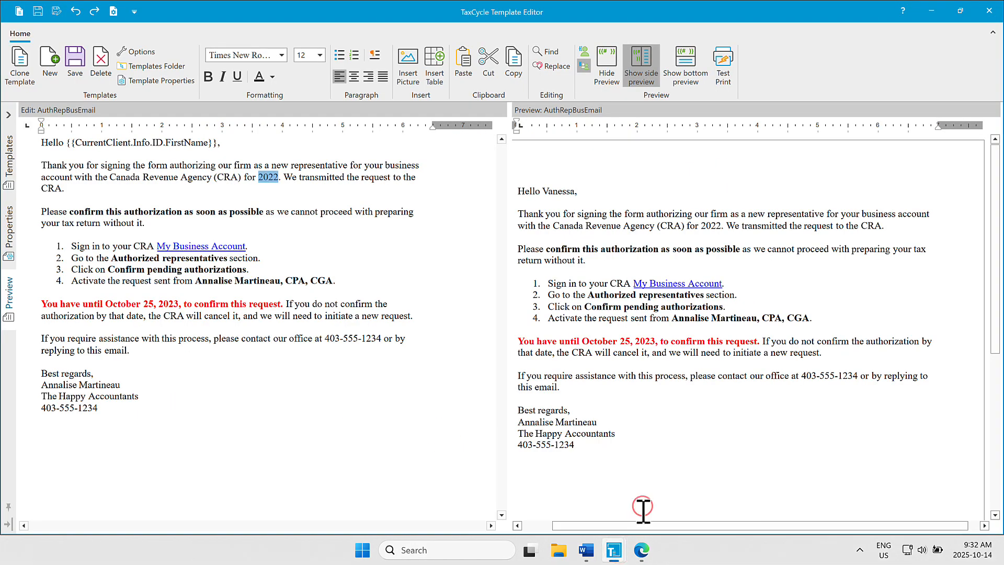
click(642, 549)
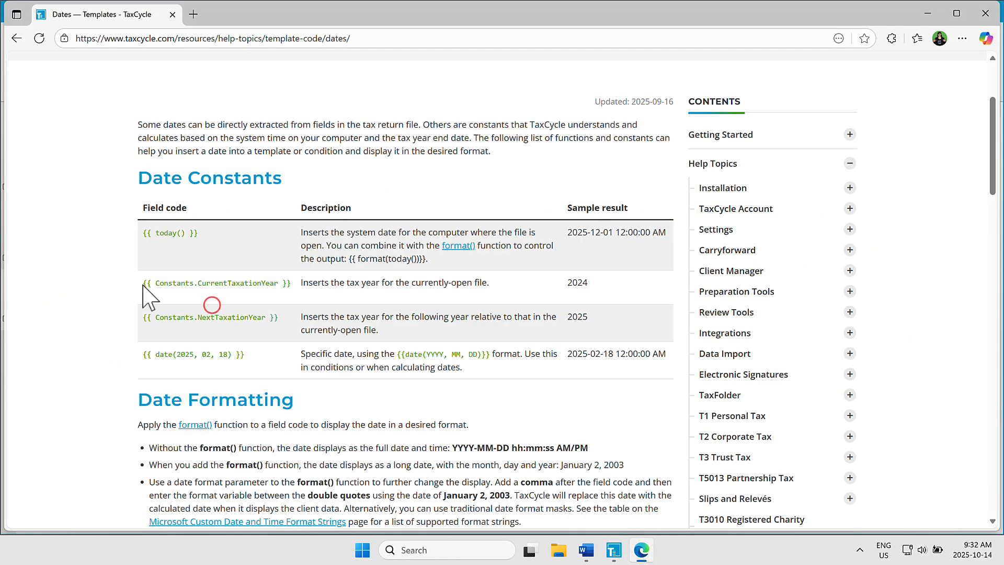
Step: Copy the {{ Constants.CurrentTaxationYear }} field code from the Date Constants table and paste it as plain text into Notepad++
drag(142, 283, 291, 282)
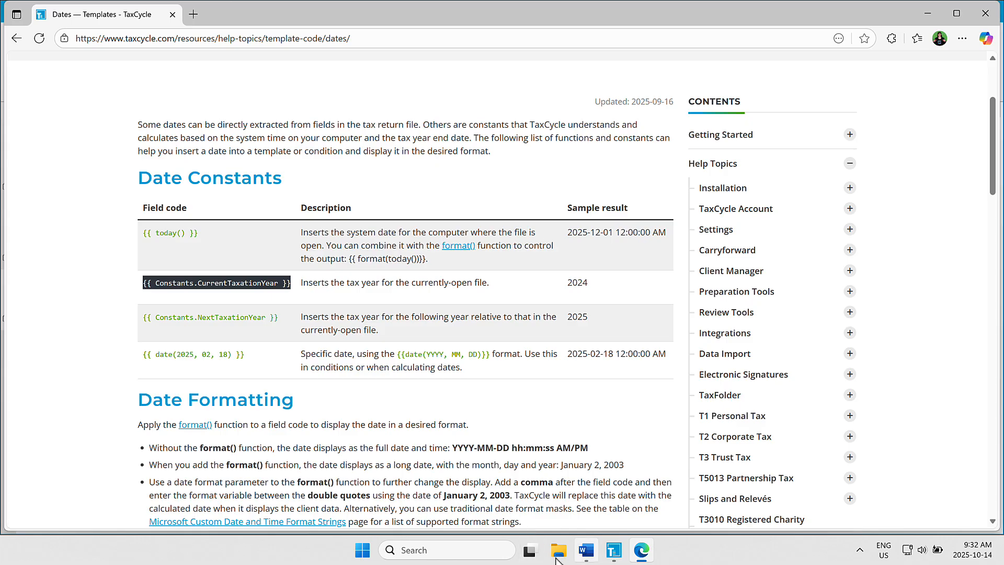
click(486, 550)
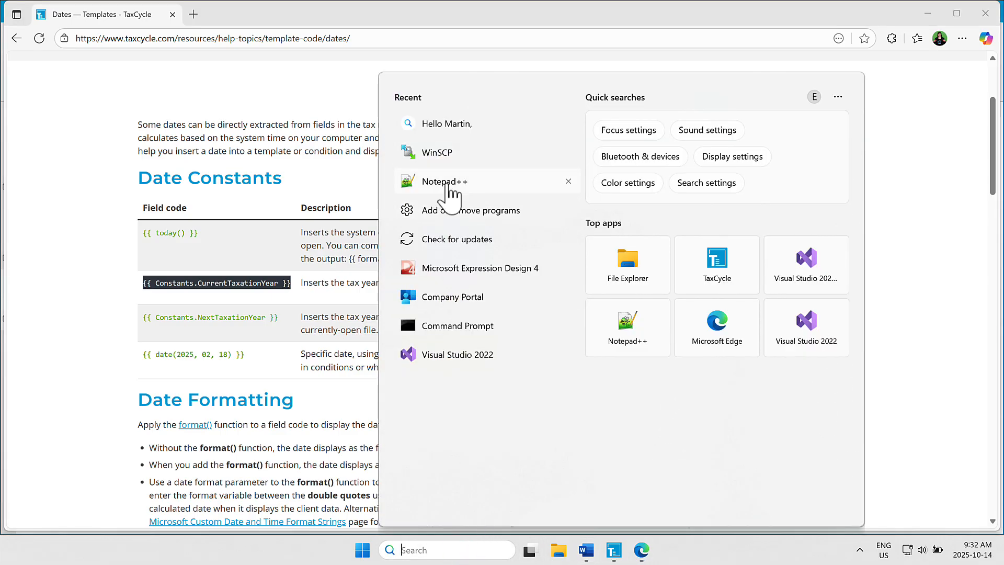
click(447, 183)
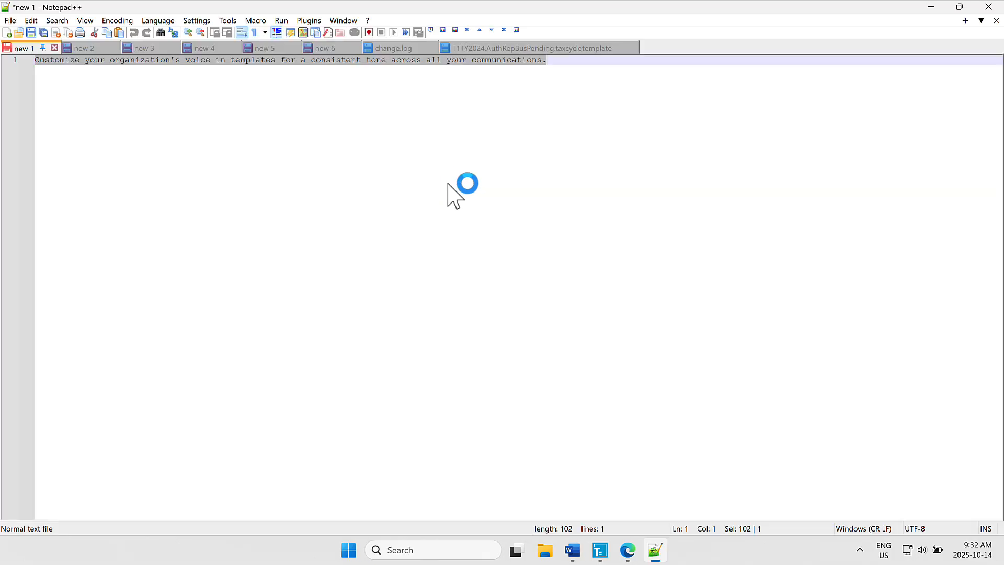
click(693, 45)
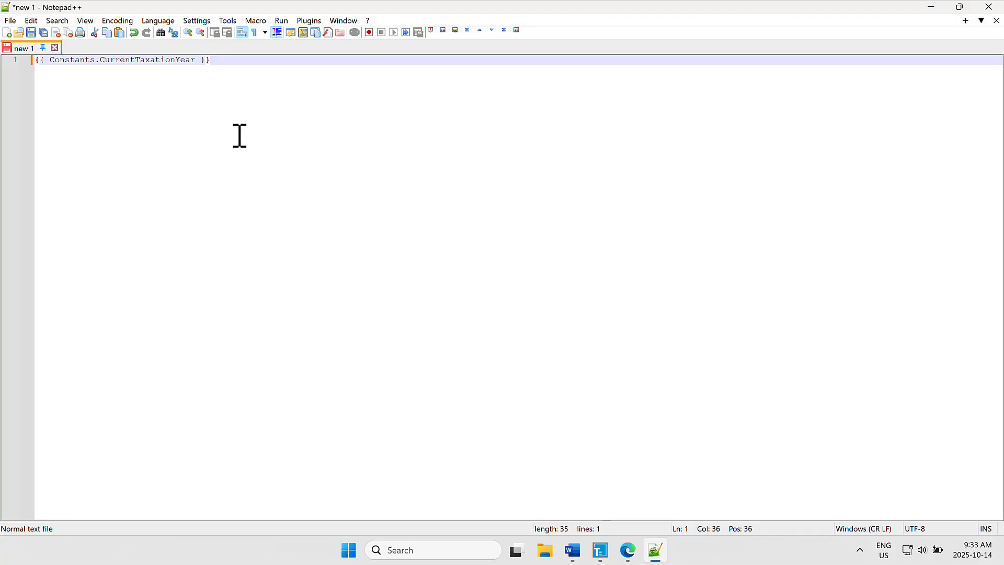
Step: Copy the plain-text {{ Constants.CurrentTaxationYear }} line in Notepad++ and switch to the TaxCycle Template Editor
click(18, 61)
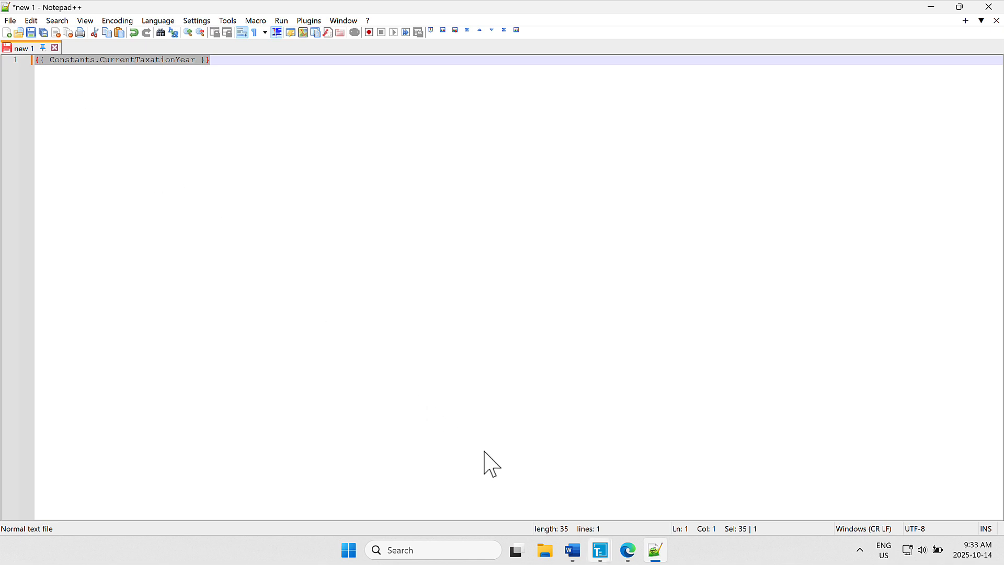
click(601, 552)
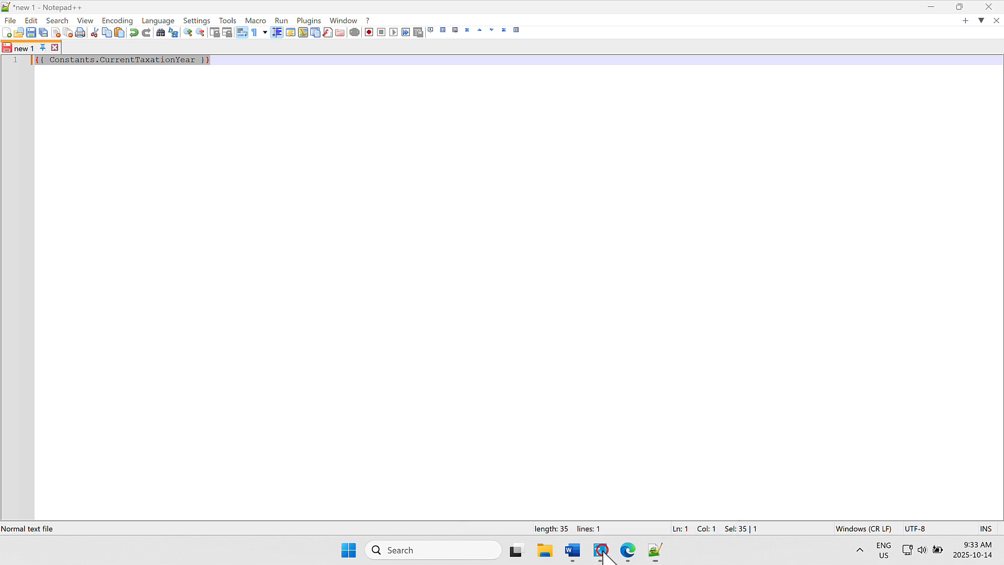
right_click(73, 61)
click(95, 82)
key(alt+Tab)
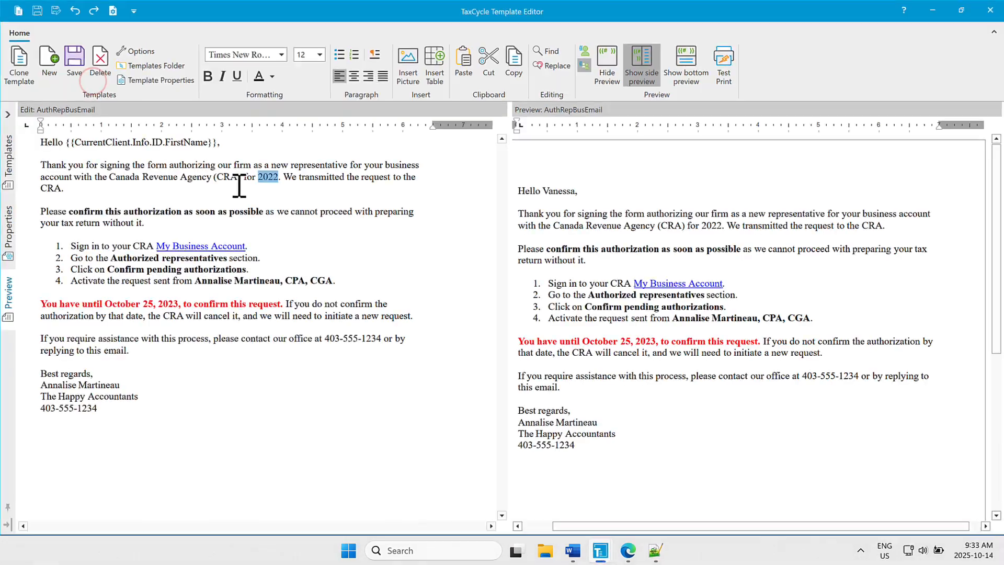
Step: Replace the year 2022 in the template's first paragraph with the copied {{ Constants.CurrentTaxationYear }} code
click(225, 180)
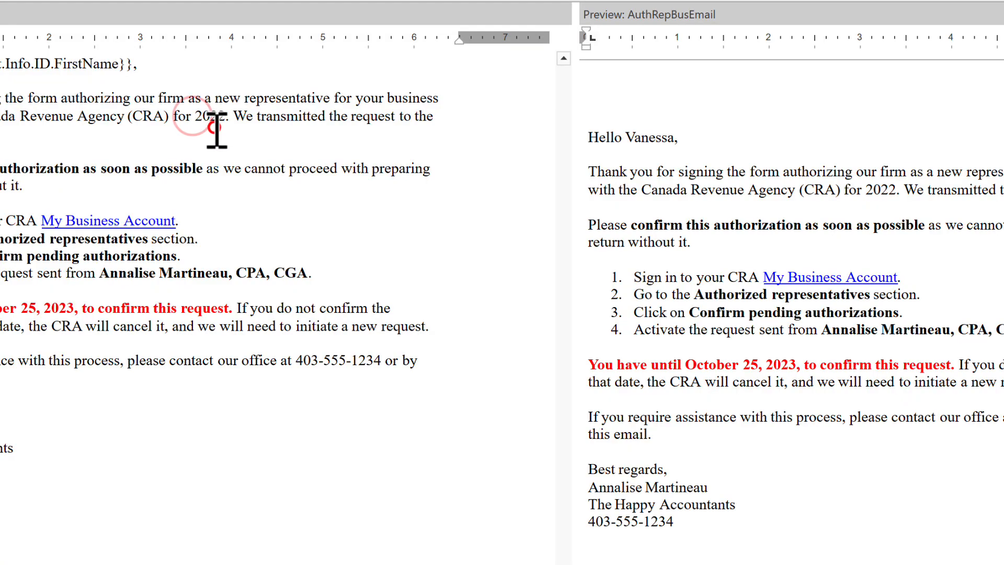
click(235, 125)
double_click(219, 116)
key(ctrl+v)
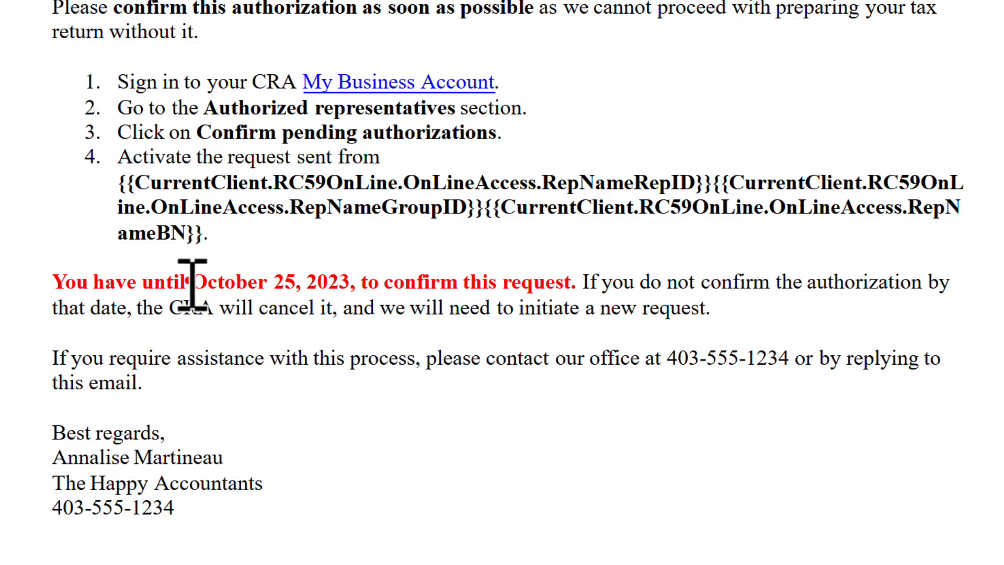
Step: Select the October 25, 2023 deadline in the template and check the transmission details and certification date on the return's AuthRepBus form
drag(192, 282, 349, 283)
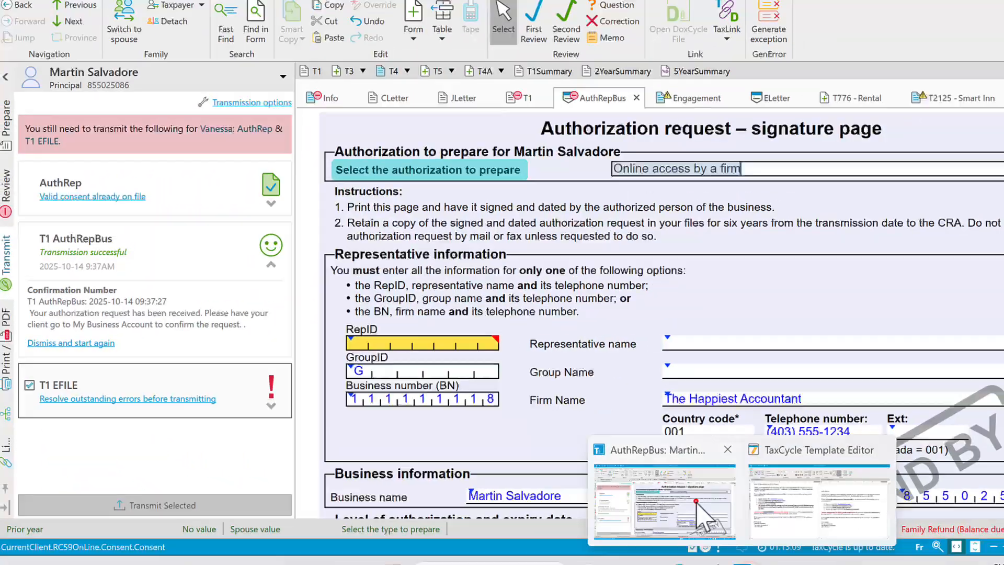
click(881, 558)
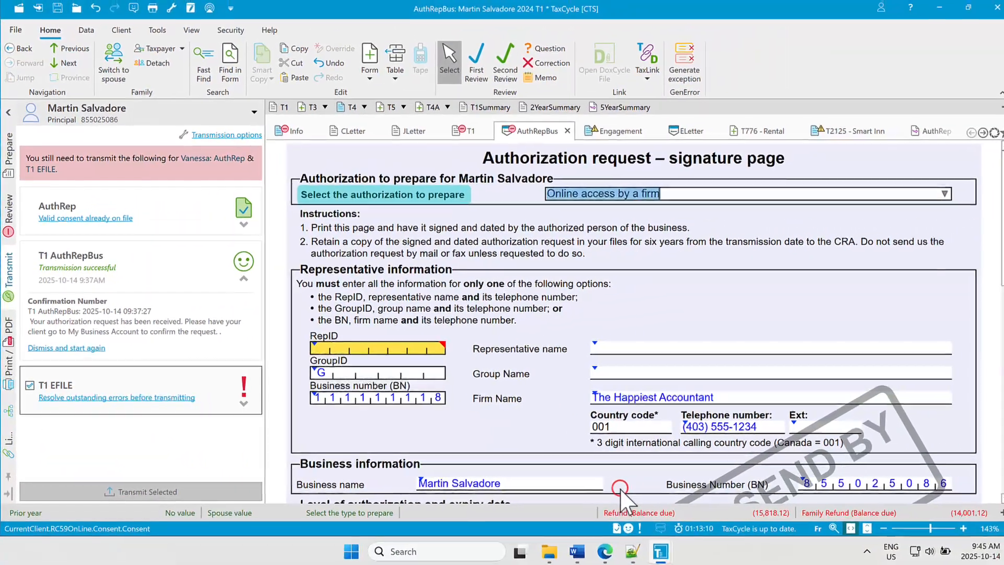
scroll(617, 496, down, 10)
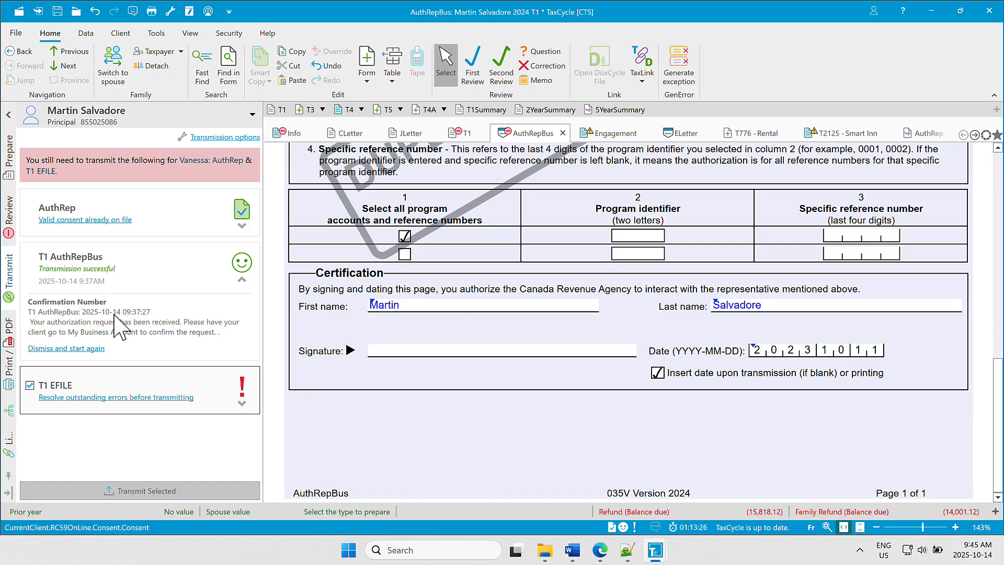
Step: Return to the browser and open the Transmission and Filing page of the Template Code help section
click(594, 539)
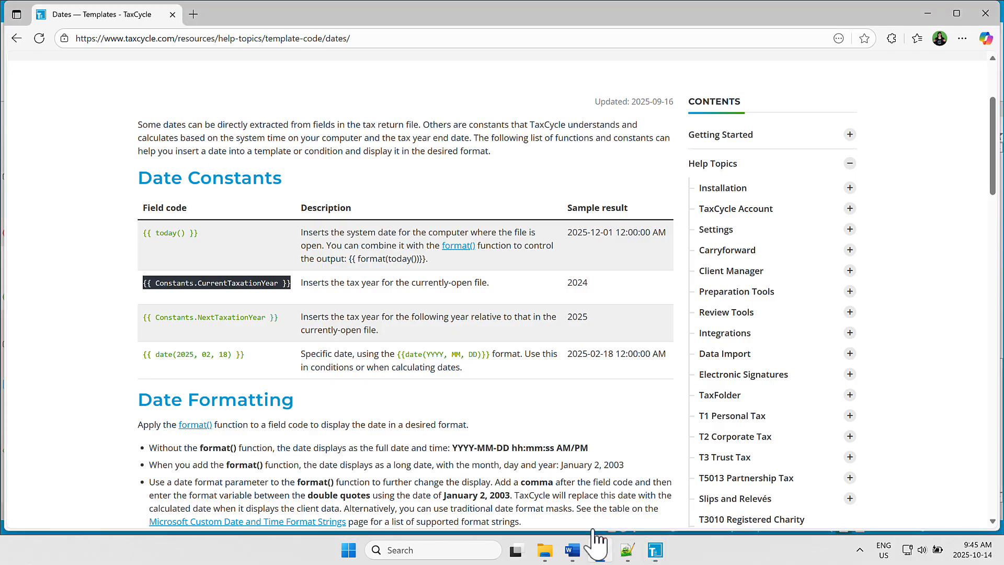
scroll(481, 275, up, 3)
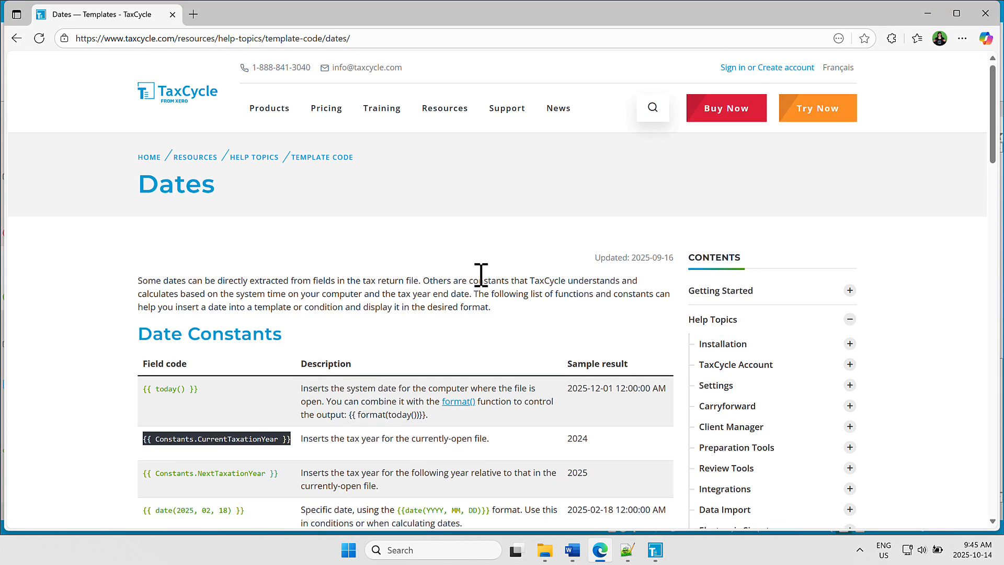
scroll(426, 254, down, 7)
scroll(425, 246, up, 6)
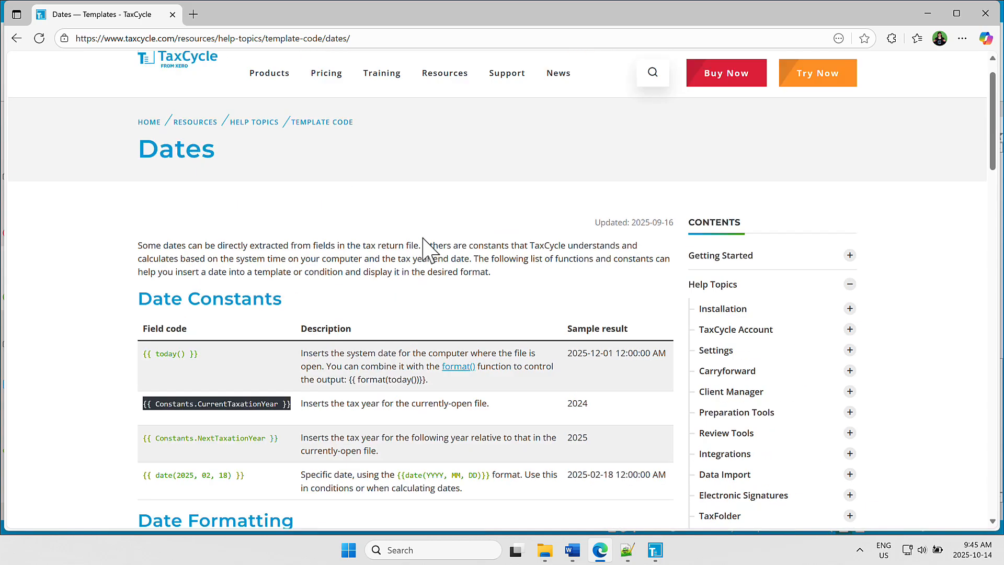
click(322, 122)
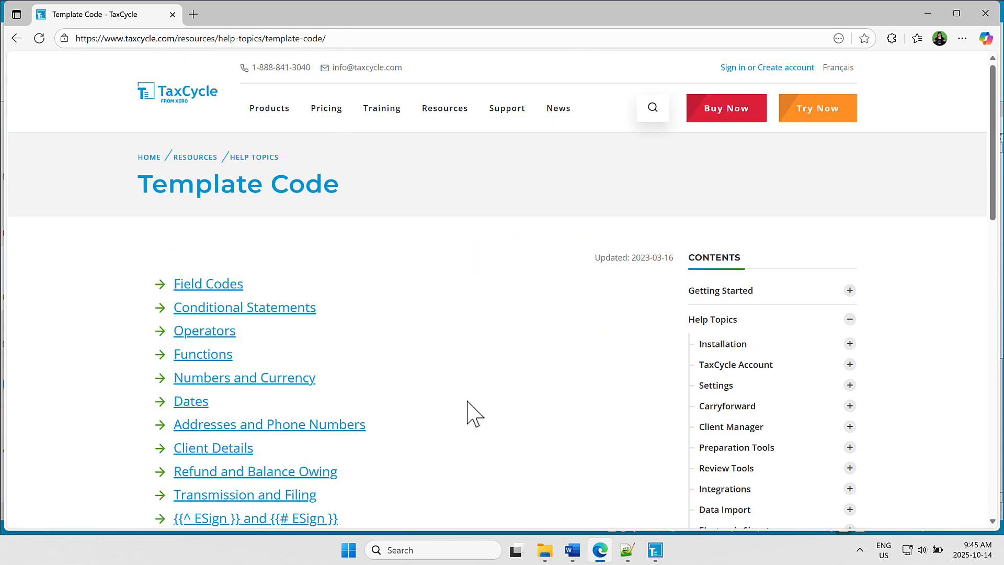
scroll(475, 413, down, 4)
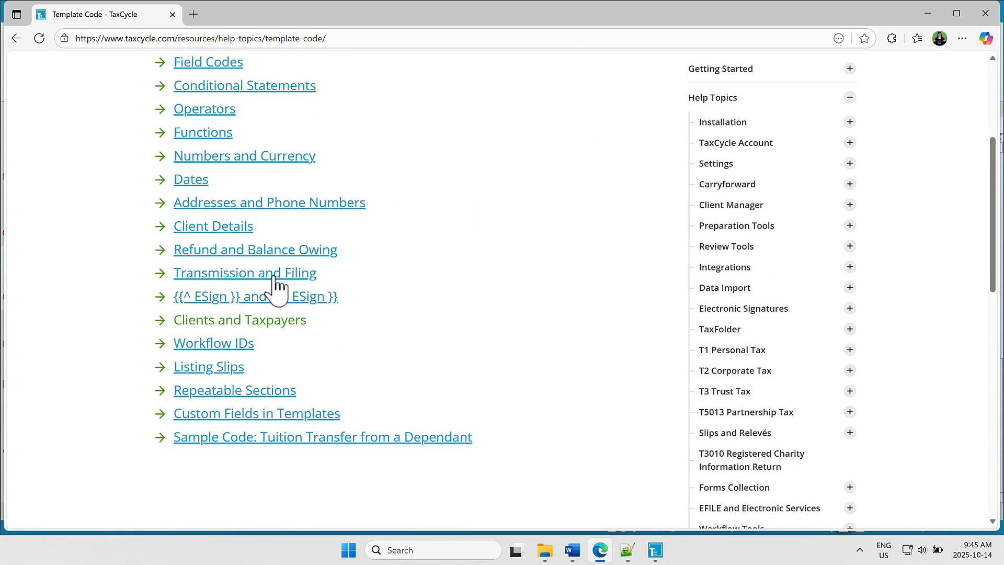
click(274, 277)
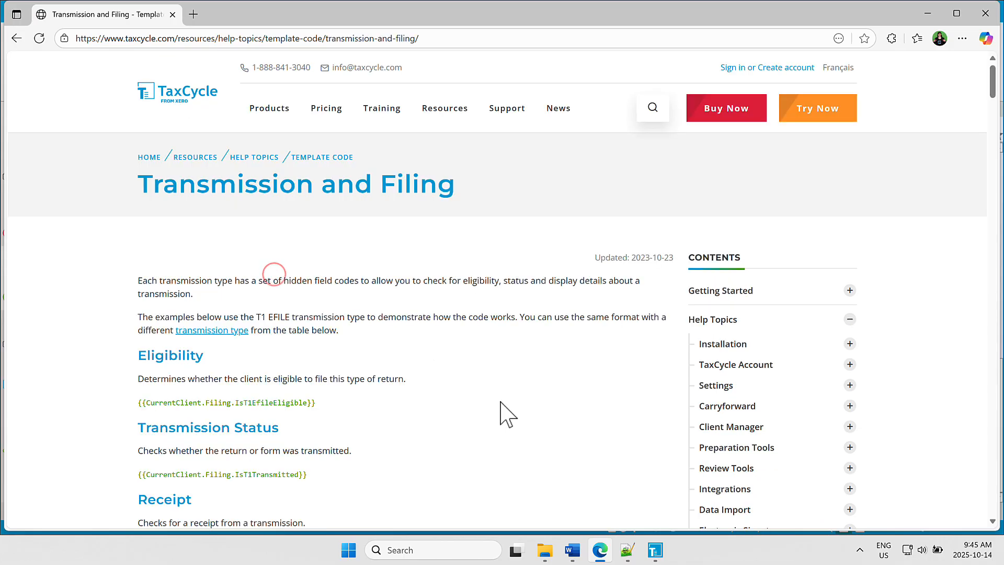
Step: Examine the Receipt Details codes, including the formatted transmission time/date, and the AuthRepBus entries in the Transmission Types table
scroll(501, 413, down, 5)
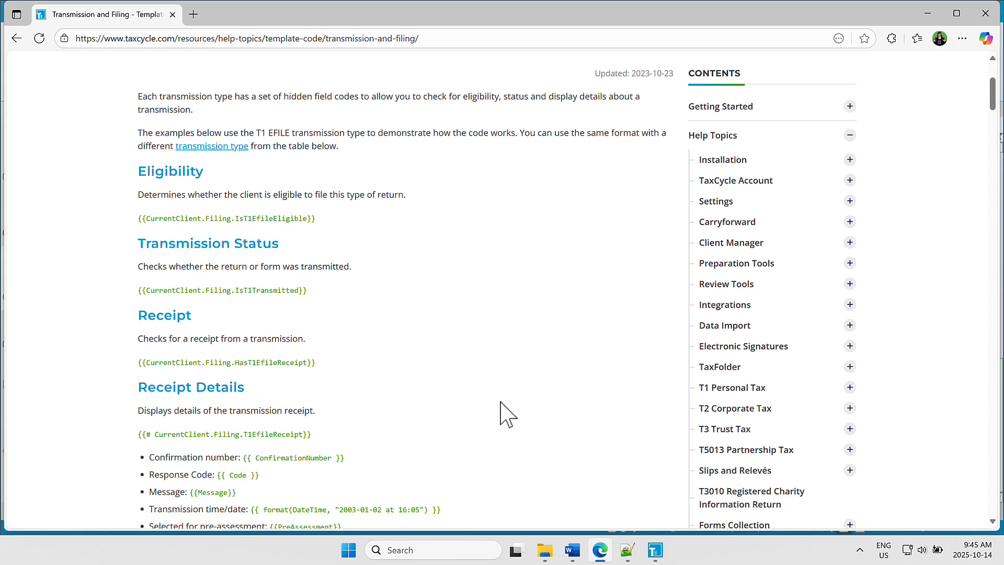
scroll(502, 415, down, 1)
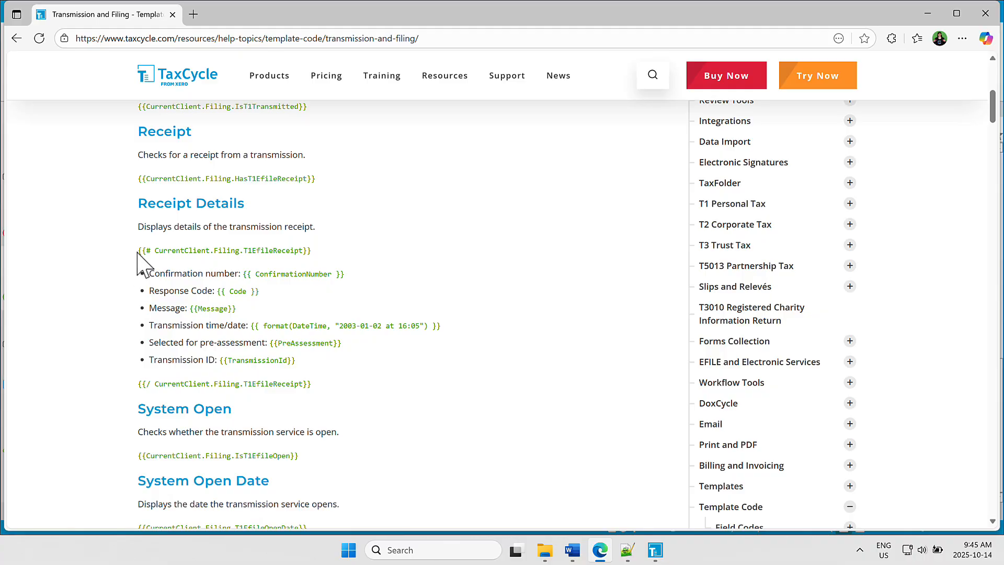
drag(138, 250, 337, 252)
click(315, 249)
drag(461, 324, 253, 331)
click(399, 375)
scroll(310, 379, down, 7)
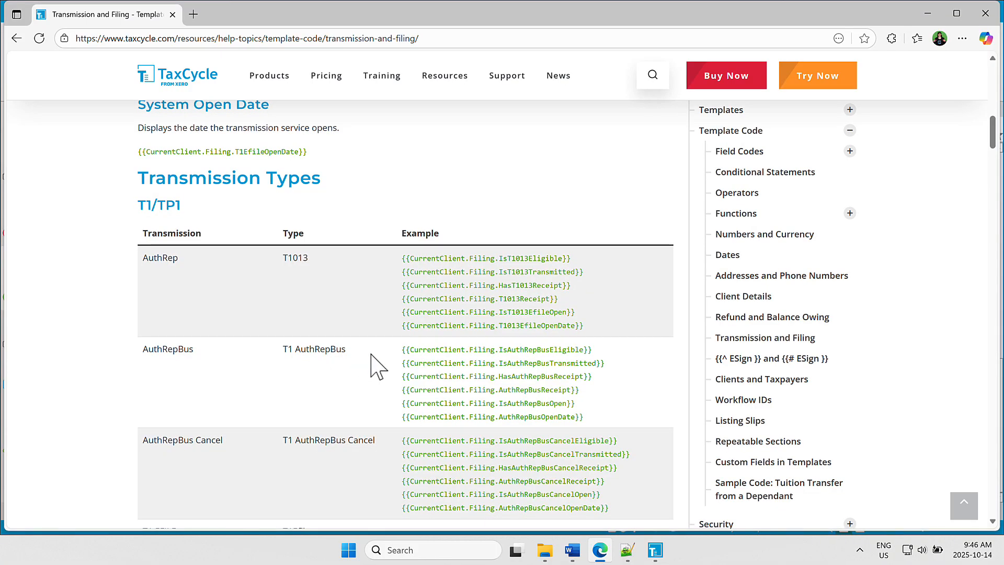
Step: Copy {{CurrentClient.Filing.AuthRepBusReceipt}} from the Transmission Types table and replace the text in the Notepad++ file with it
key(super+Tab)
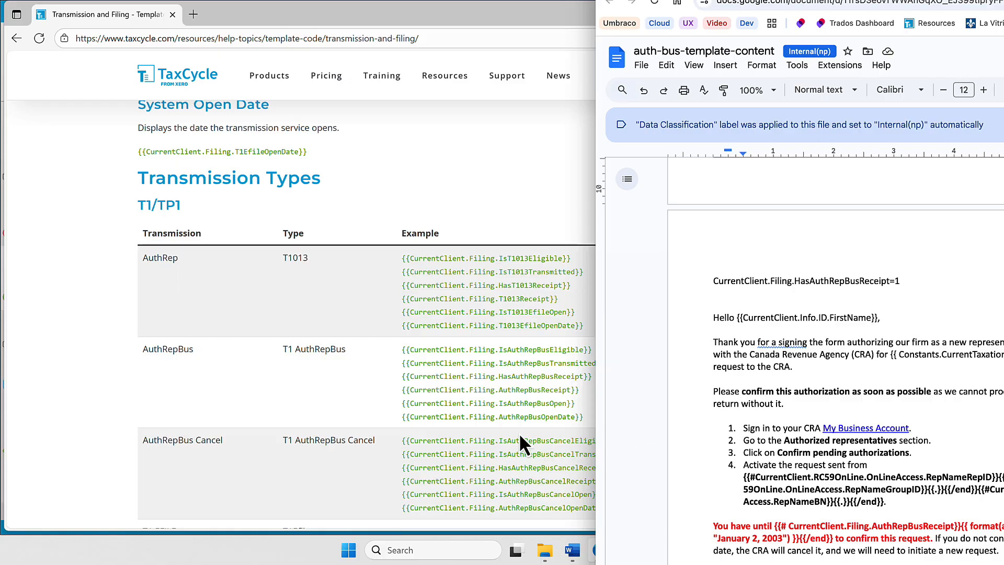
click(436, 413)
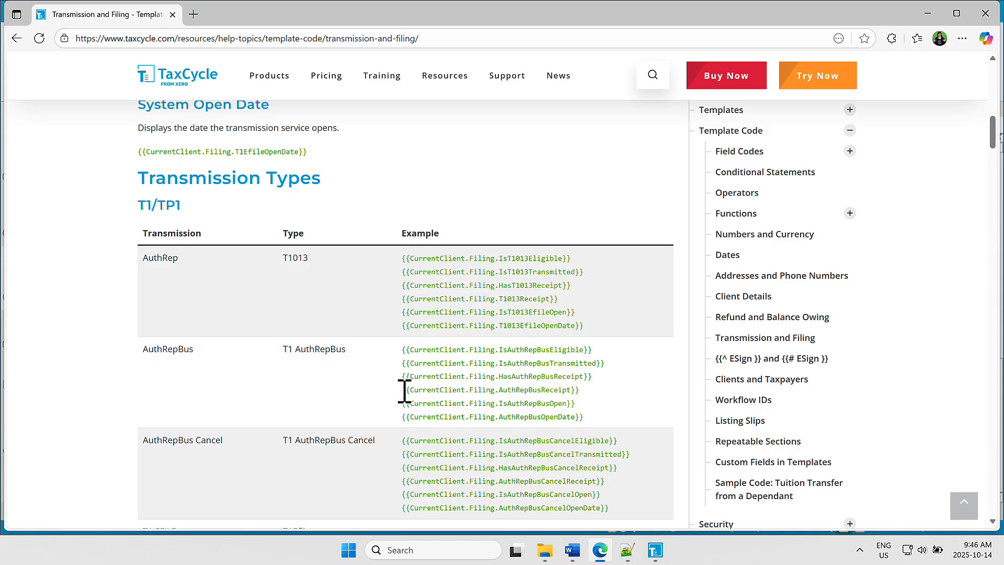
drag(401, 390, 589, 392)
right_click(500, 395)
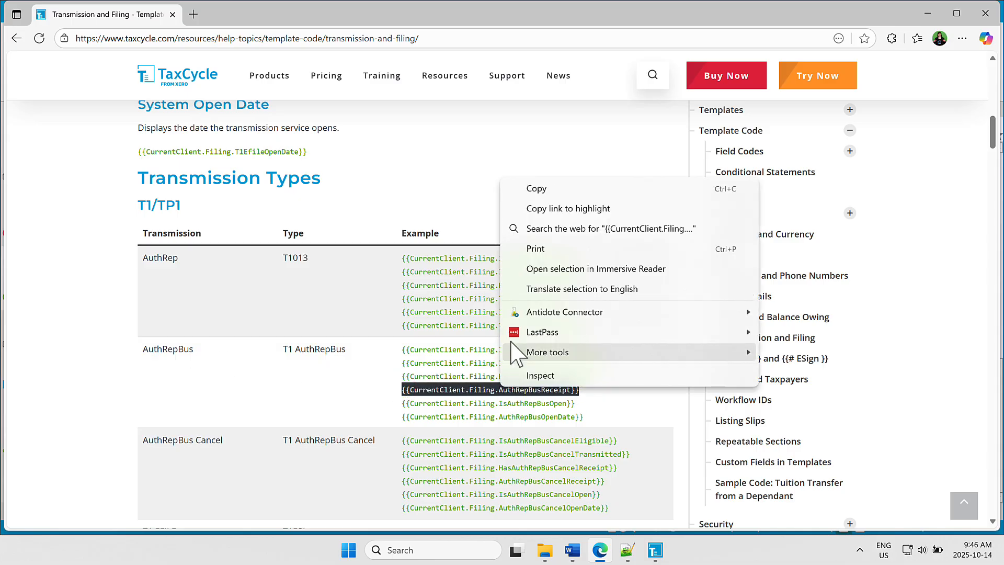
click(548, 183)
click(627, 551)
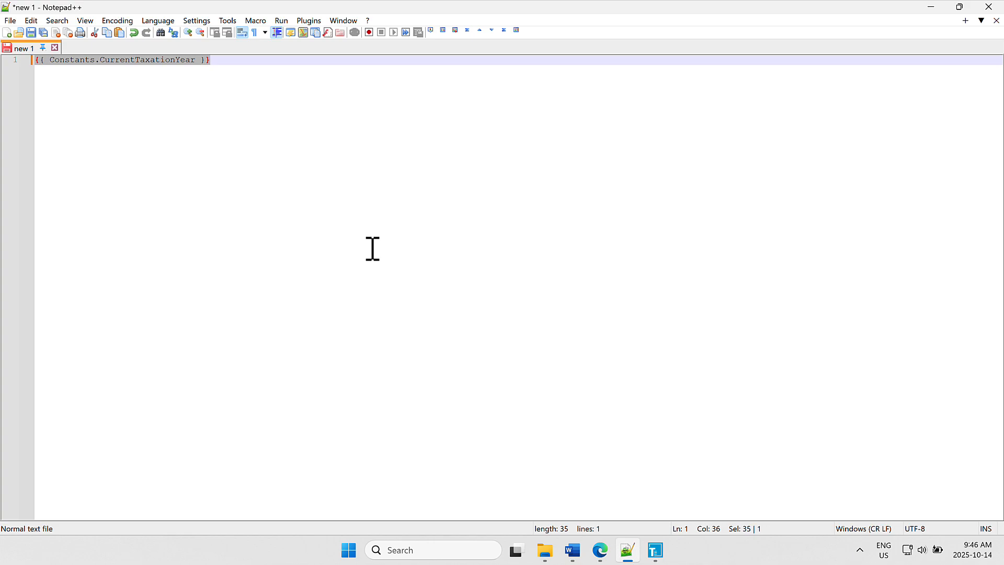
key(ctrl+v)
key(ctrl+a)
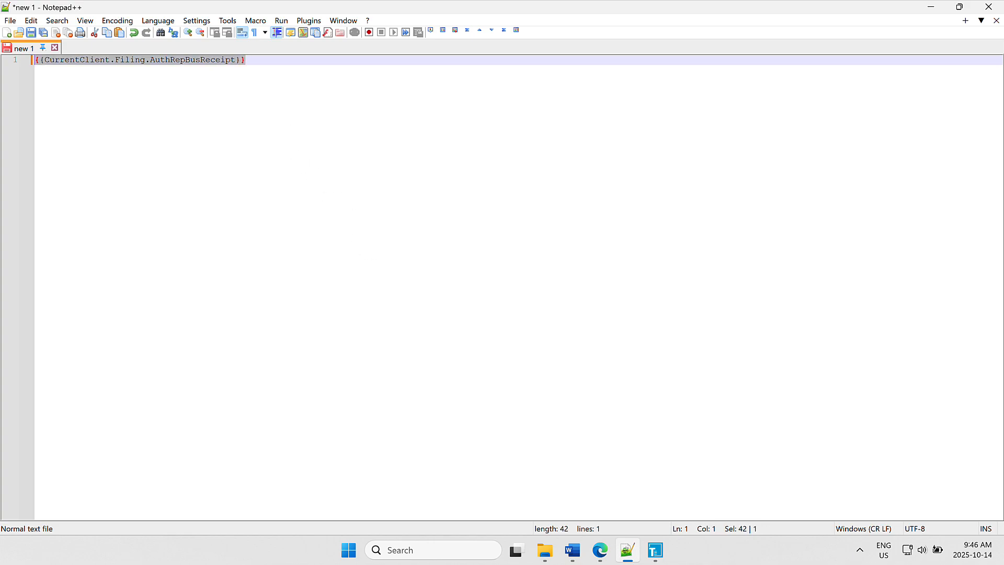
Step: In the TaxCycle Template Editor, replace the October 25, 2023 deadline with the copied {{CurrentClient.Filing.AuthRepBusReceipt}} code
mouse_move(671, 548)
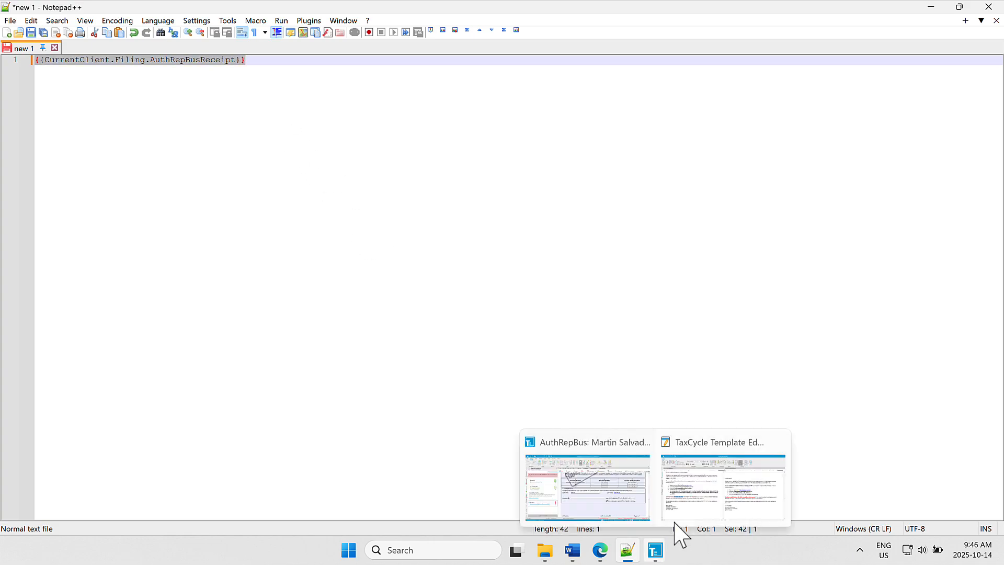
click(687, 490)
click(201, 321)
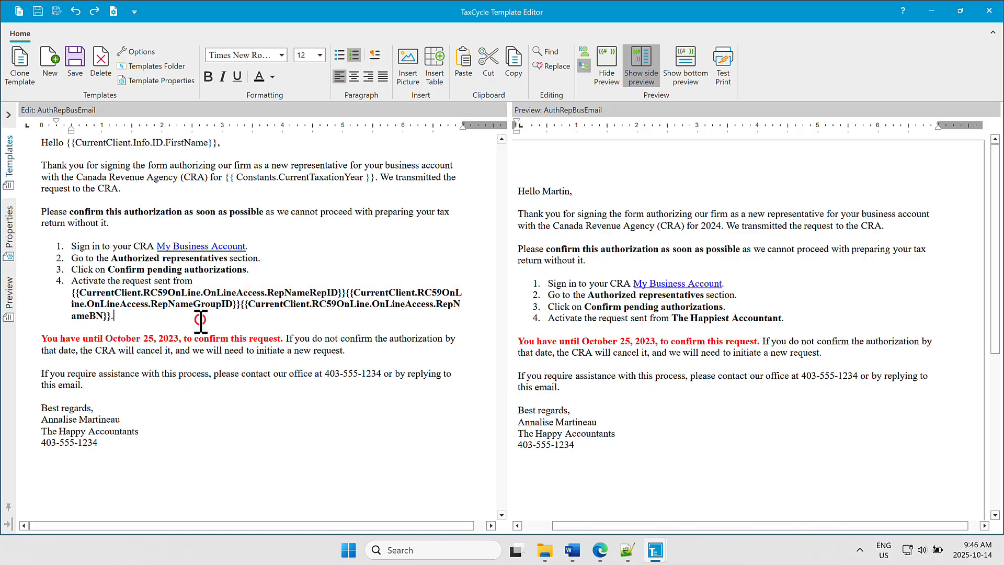
click(107, 340)
drag(108, 339, 179, 339)
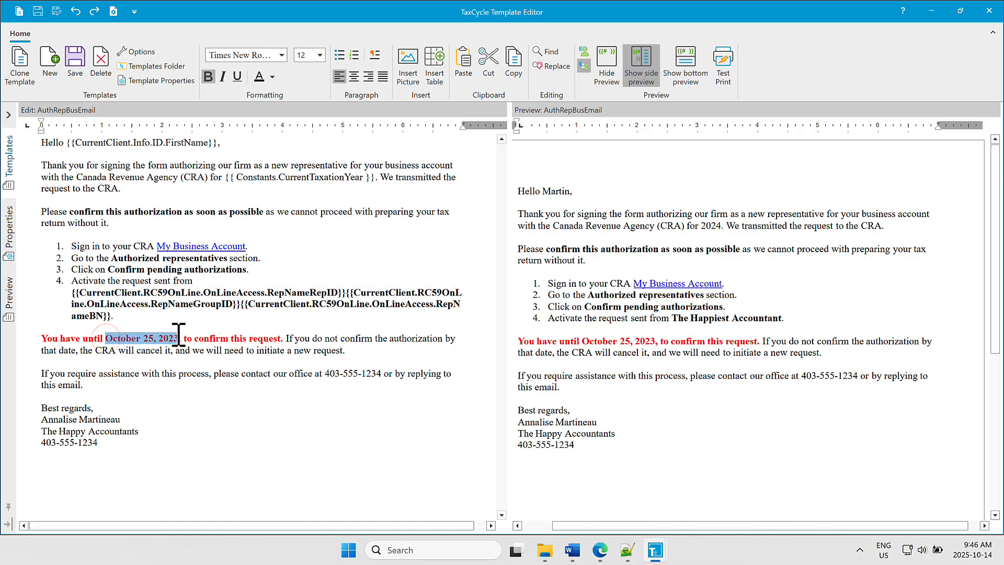
right_click(166, 345)
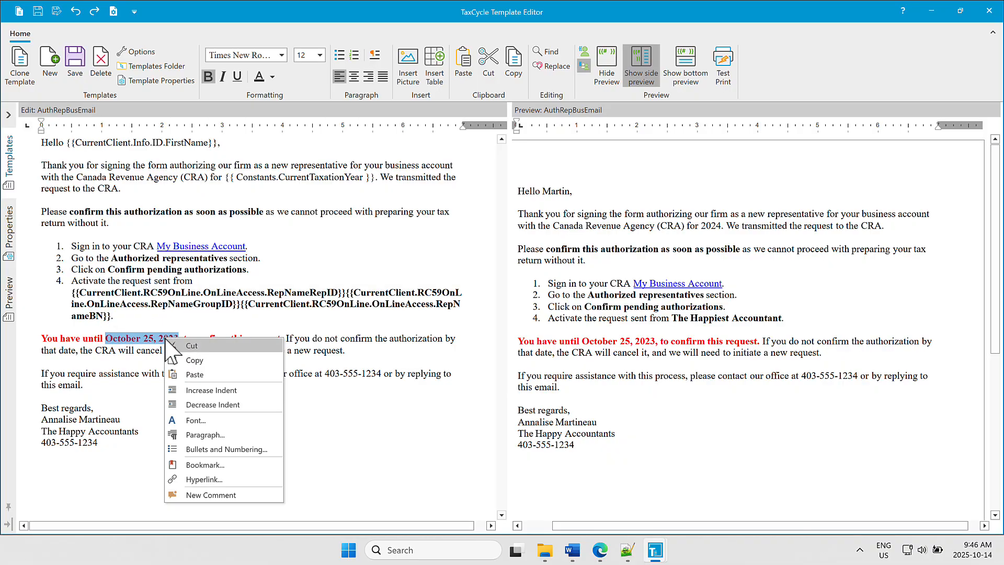
click(183, 373)
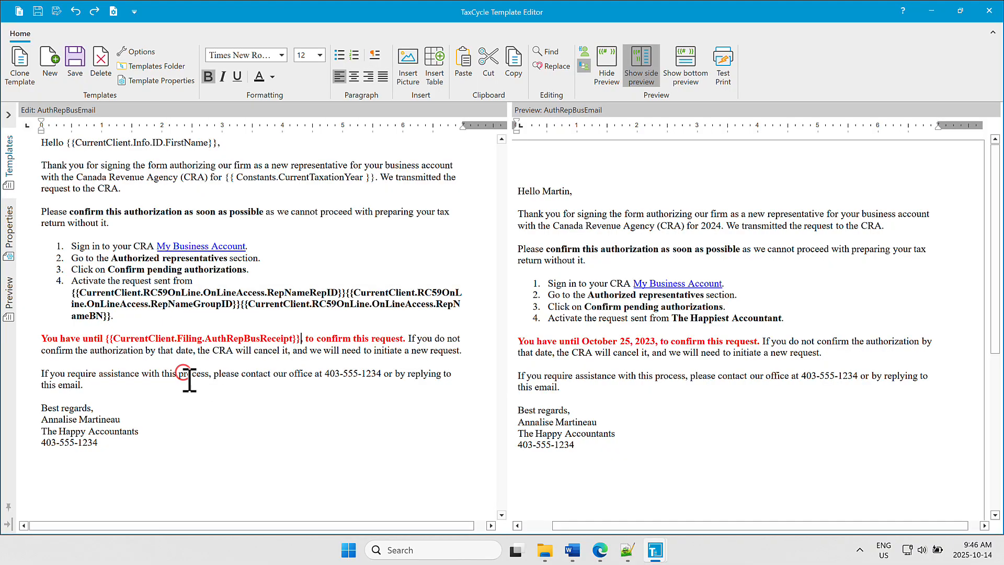
click(208, 407)
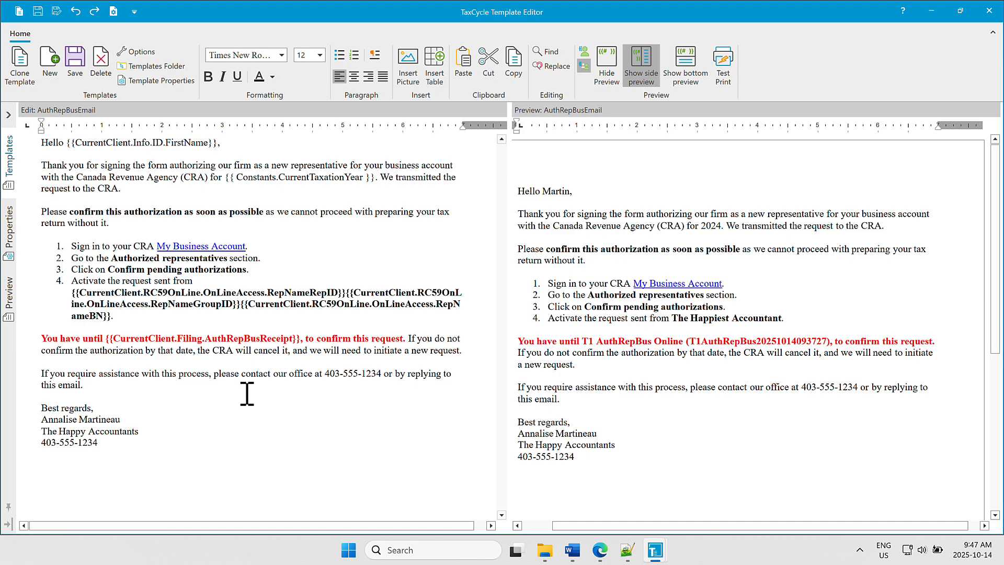
Step: Turn the AuthRepBusReceipt code into an opening # tag and add a matching closing {{/CurrentClient.Filing.AuthRepBusReceipt}} tag directly after it
click(115, 338)
text(#)
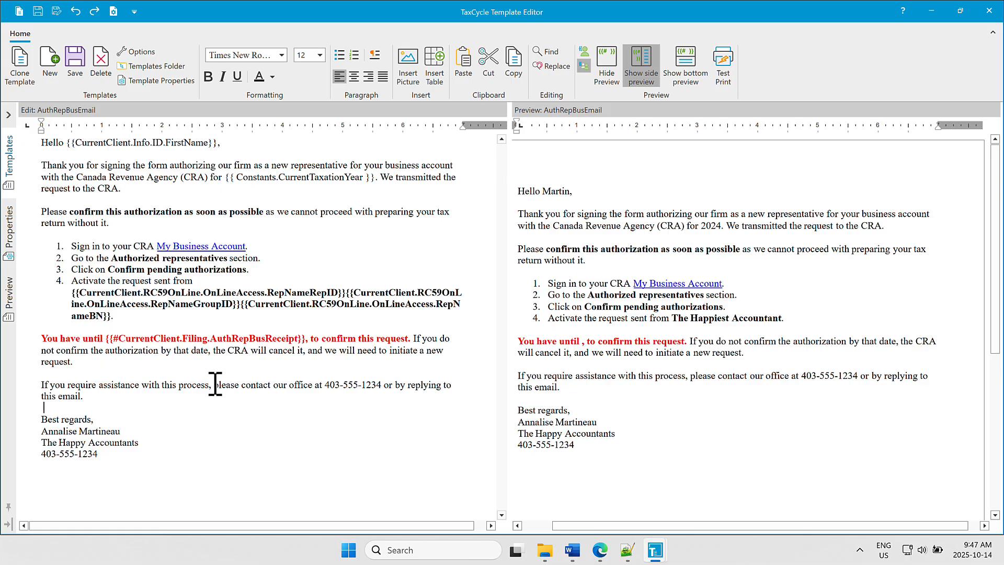
drag(109, 339, 307, 337)
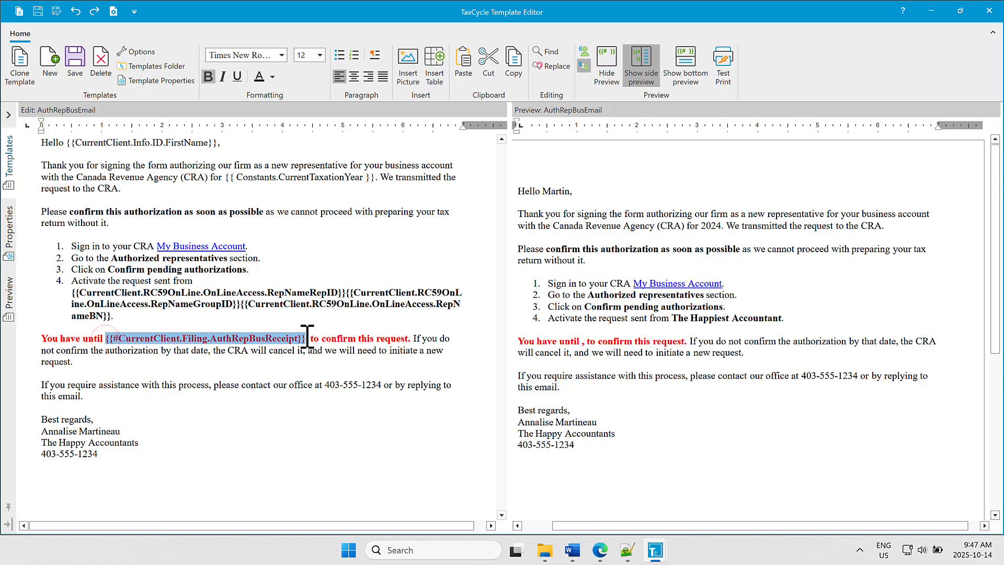
key(ctrl+c)
click(306, 339)
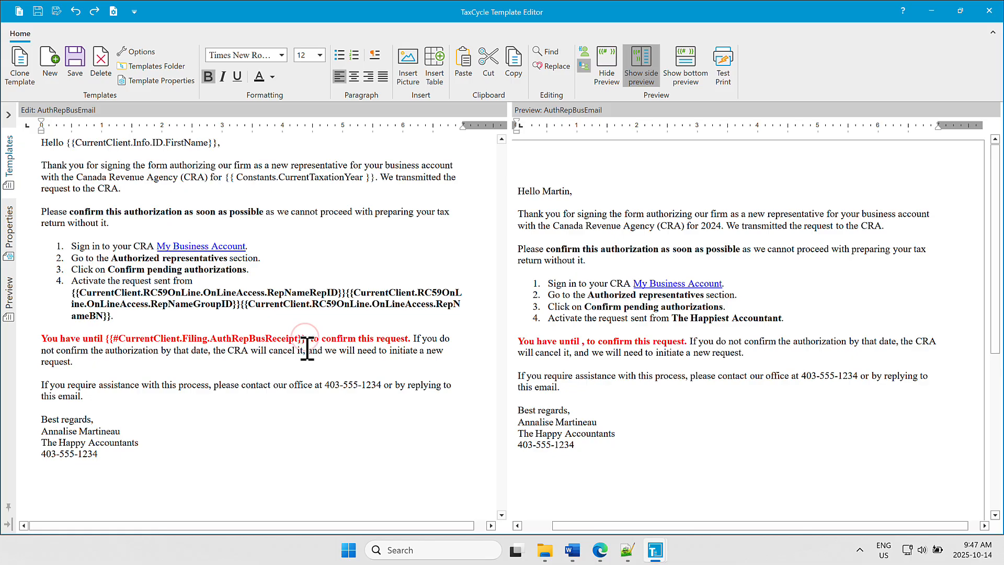
key(ctrl+v)
click(251, 351)
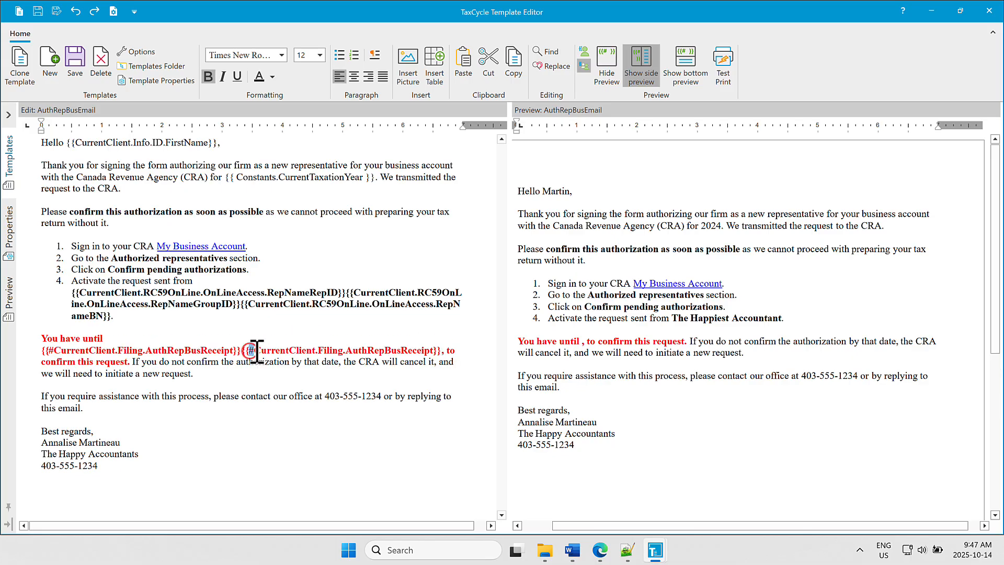
text(/)
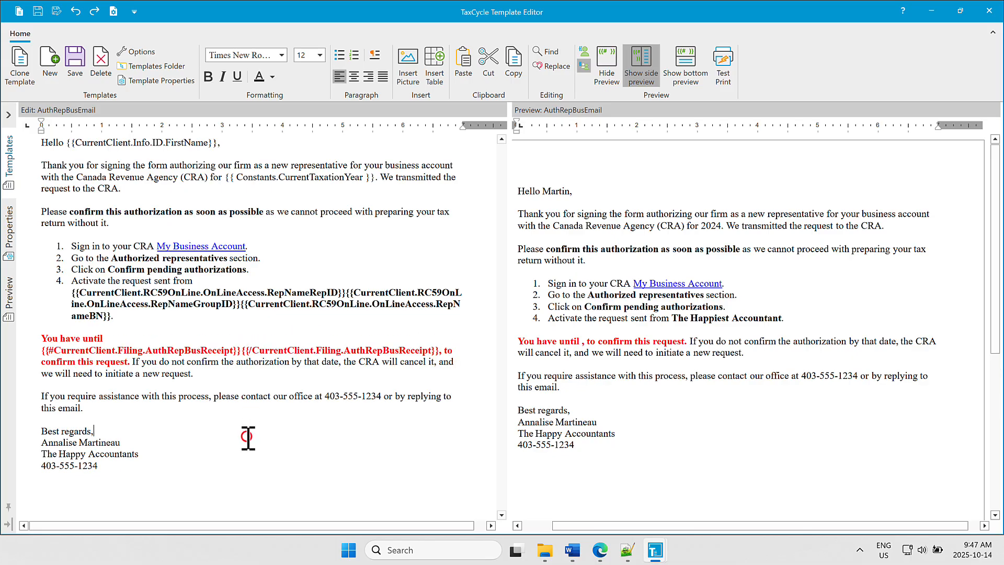
click(247, 436)
Step: Insert the text "14 days" between the opening and closing AuthRepBusReceipt tags and refresh the preview
click(242, 350)
text(14 days)
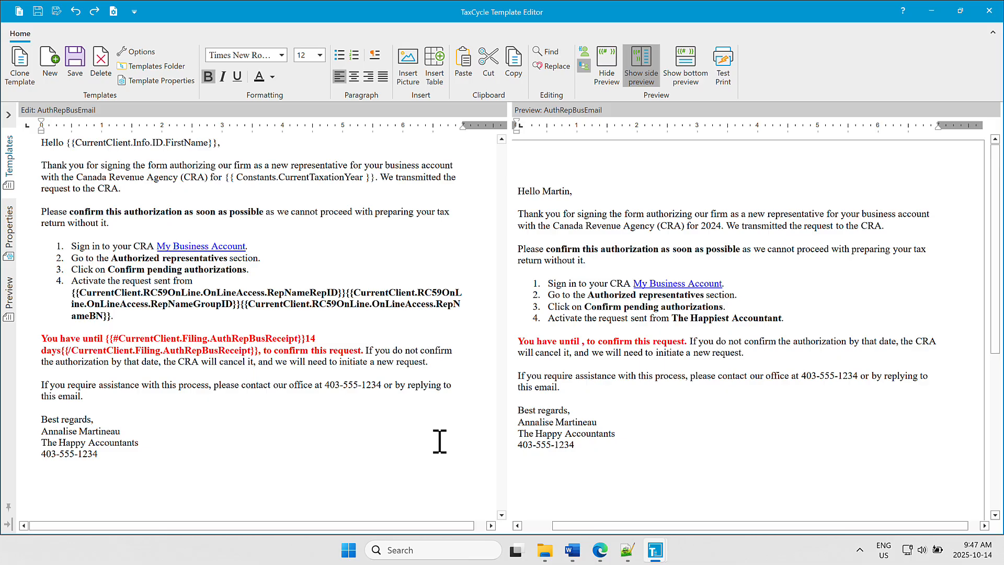
click(419, 438)
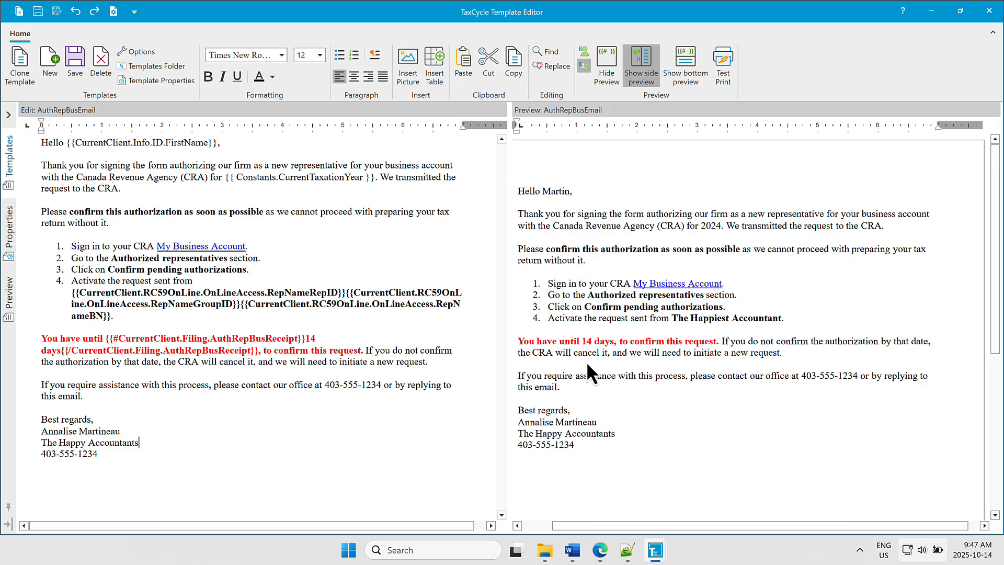
Step: Return to the browser and examine the Transmission time/date code in the Receipt Details section
key(super+Tab)
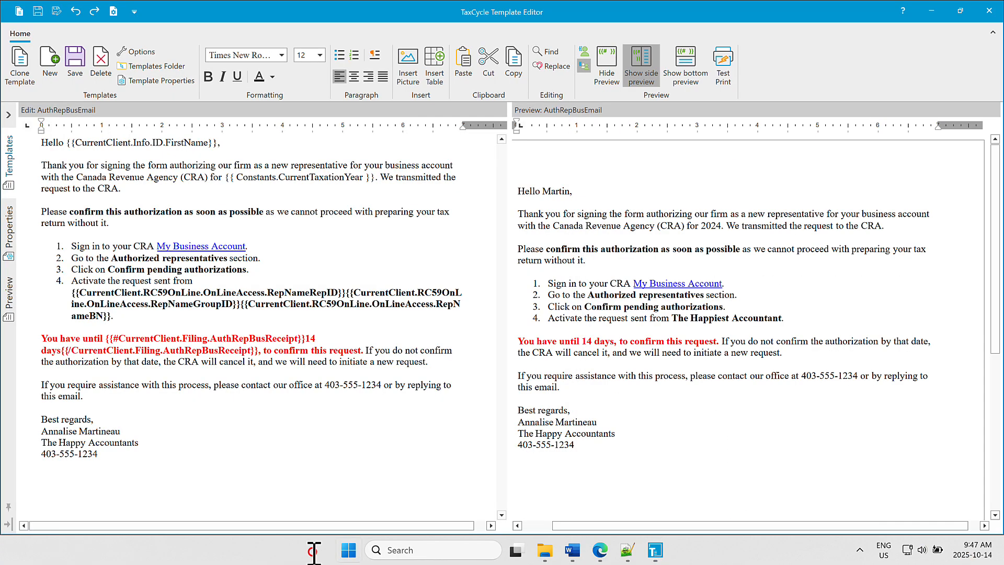
click(596, 551)
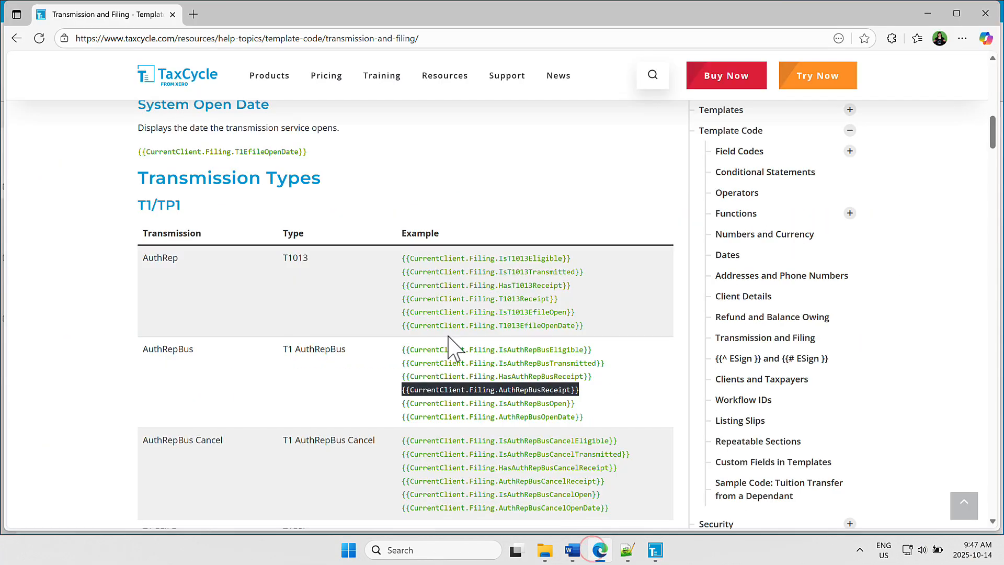
scroll(449, 342, up, 5)
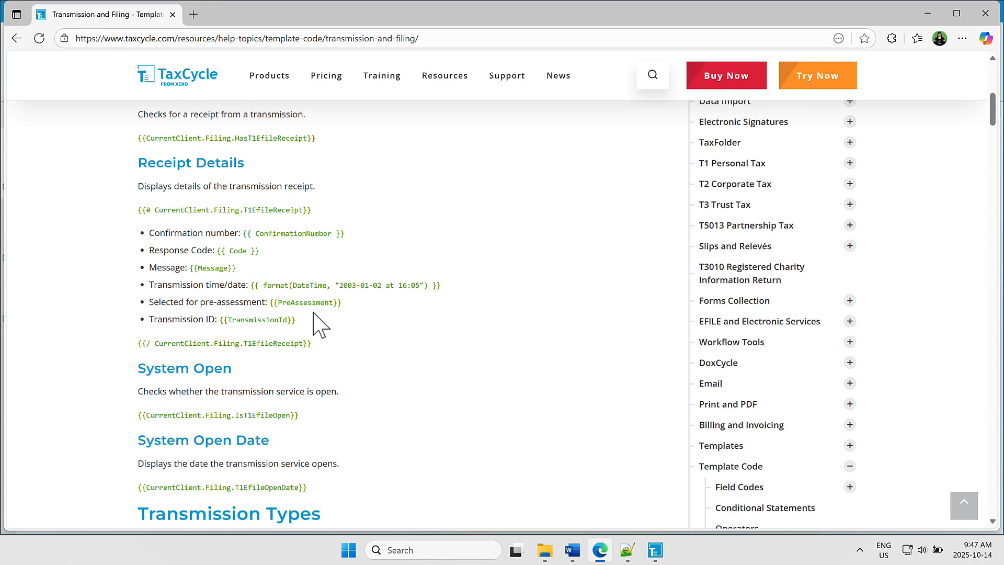
drag(150, 286, 475, 298)
click(455, 292)
drag(252, 285, 464, 293)
Step: Back in the Template Editor, add "from {{DateTime}}" after "14 days", before the closing AuthRepBusReceipt tag
key(alt+Tab)
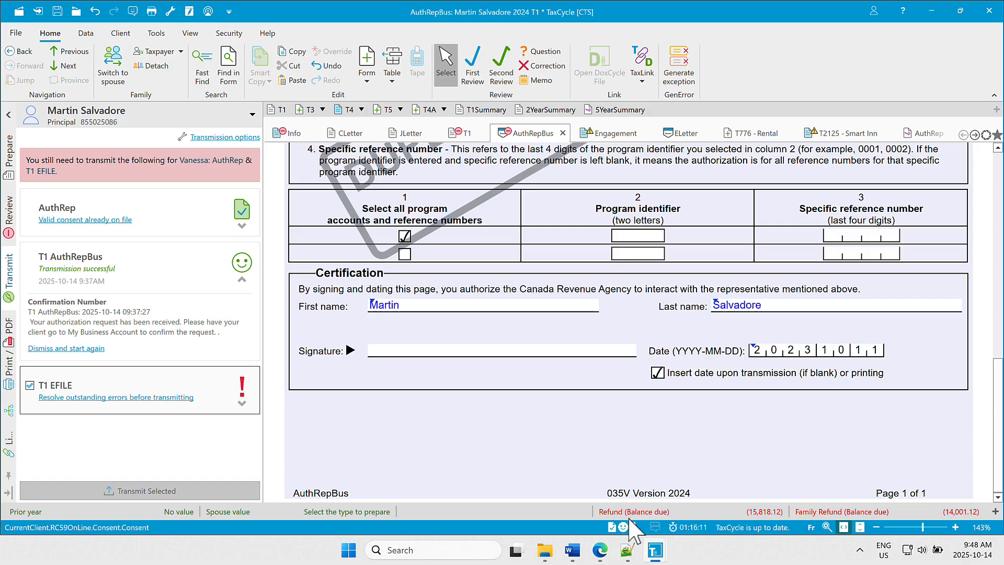
click(655, 549)
click(718, 484)
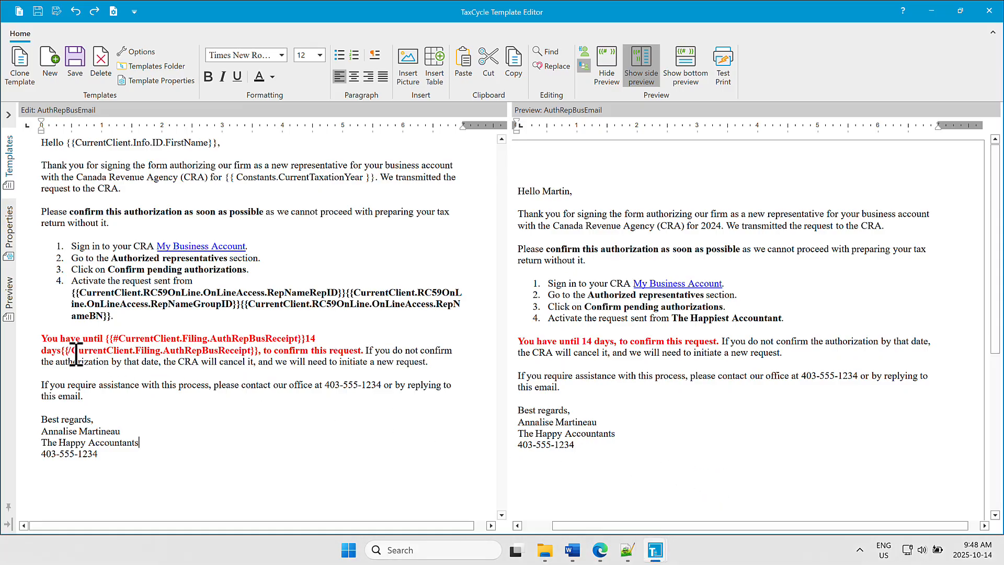
click(59, 349)
text(from )
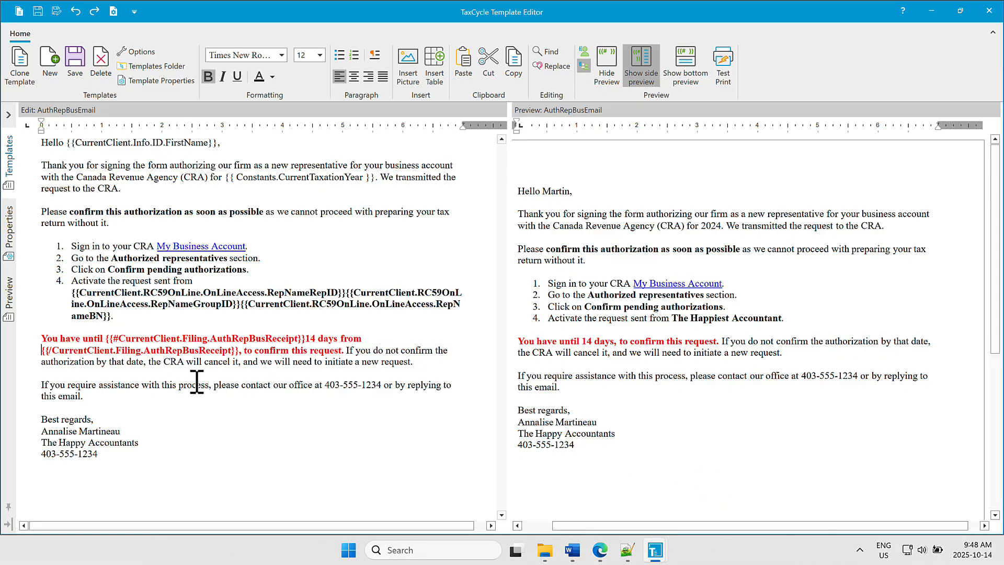
text({{)
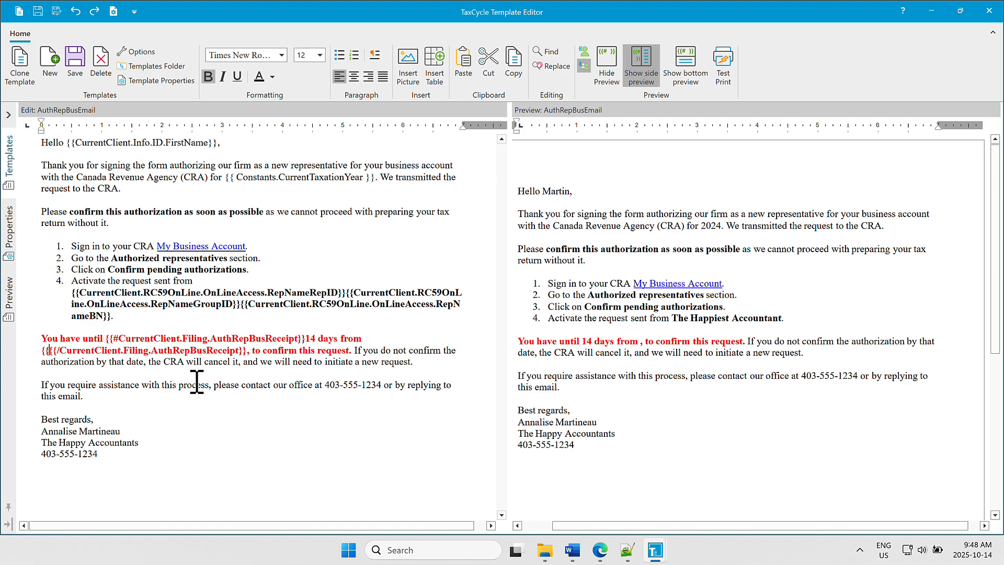
text(DateTime)
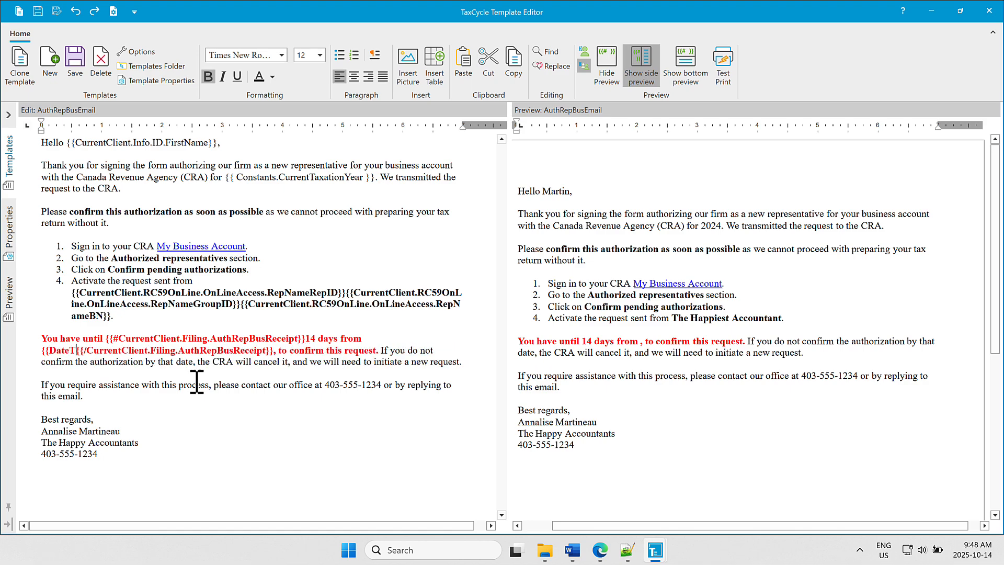
text(}})
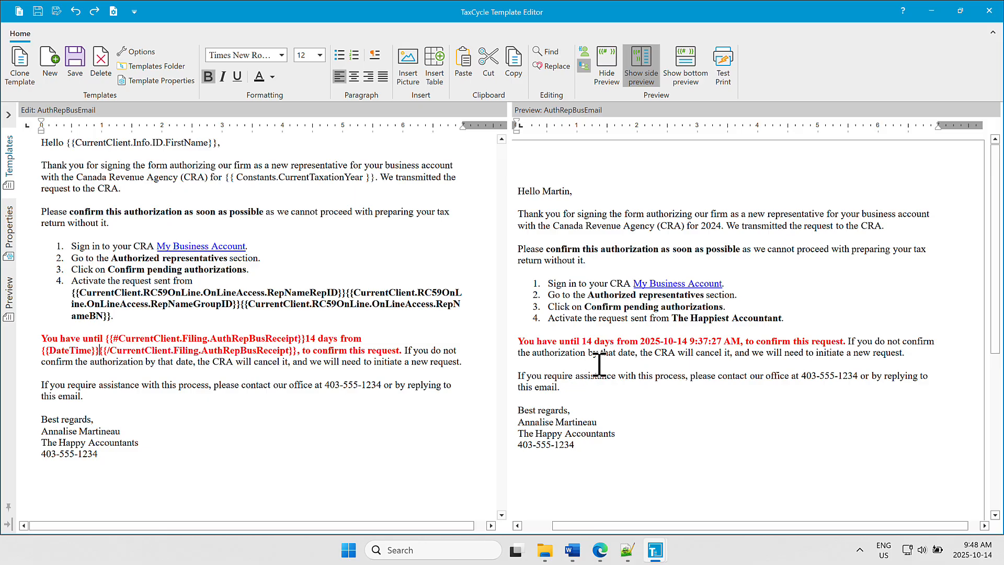
Step: Check the transmission date and time in the preview and begin a format function by inserting "f" before DateTime
drag(639, 340, 745, 340)
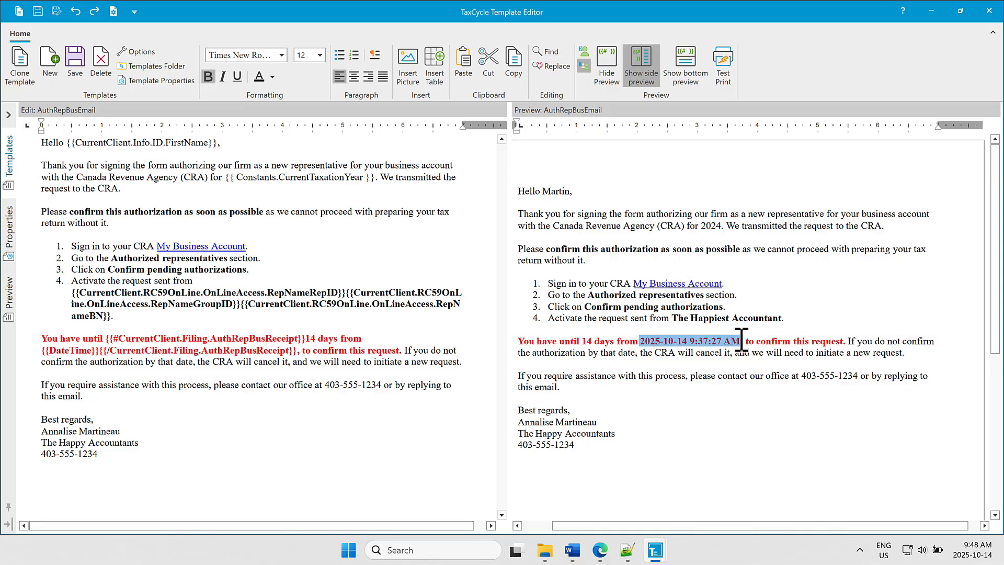
click(48, 351)
text(f)
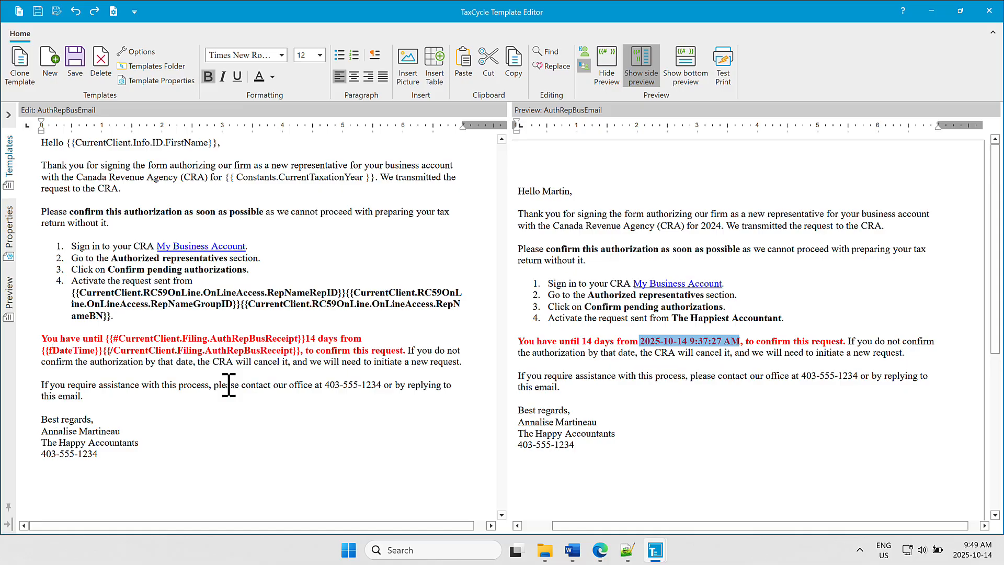
Step: Return to the browser, open the format() function's help page and examine its date format examples
click(600, 550)
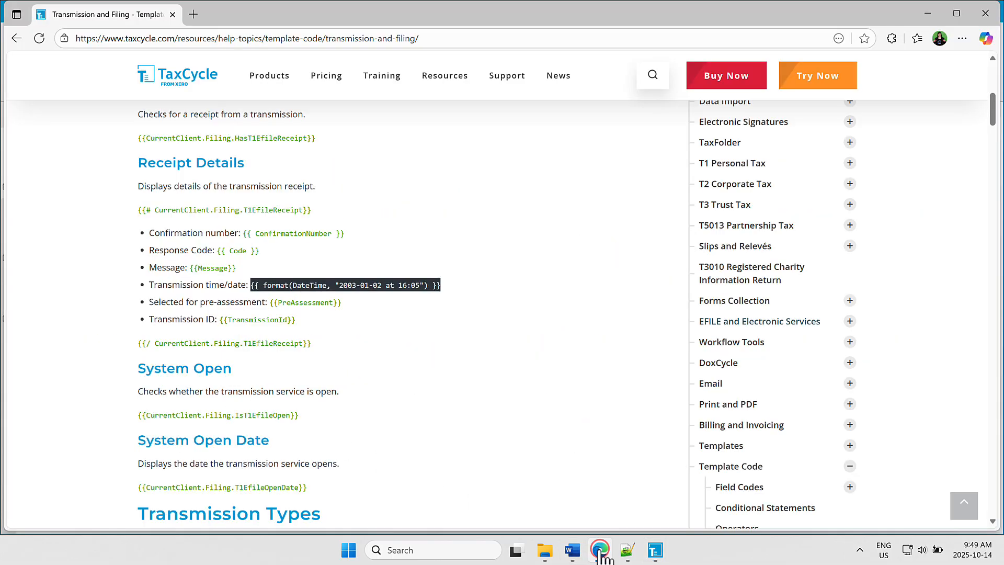
scroll(739, 204, down, 6)
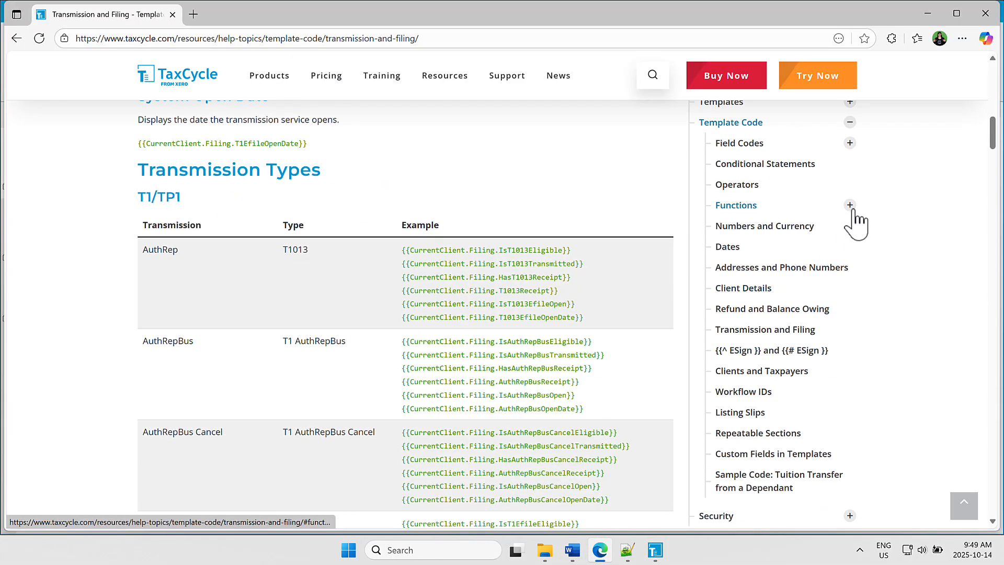
click(849, 205)
scroll(837, 245, down, 2)
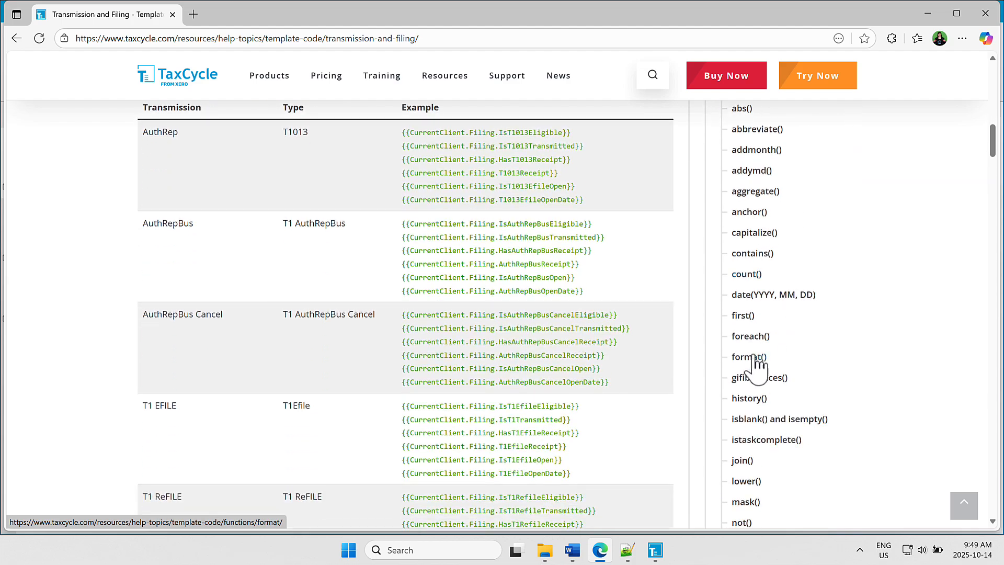
click(753, 357)
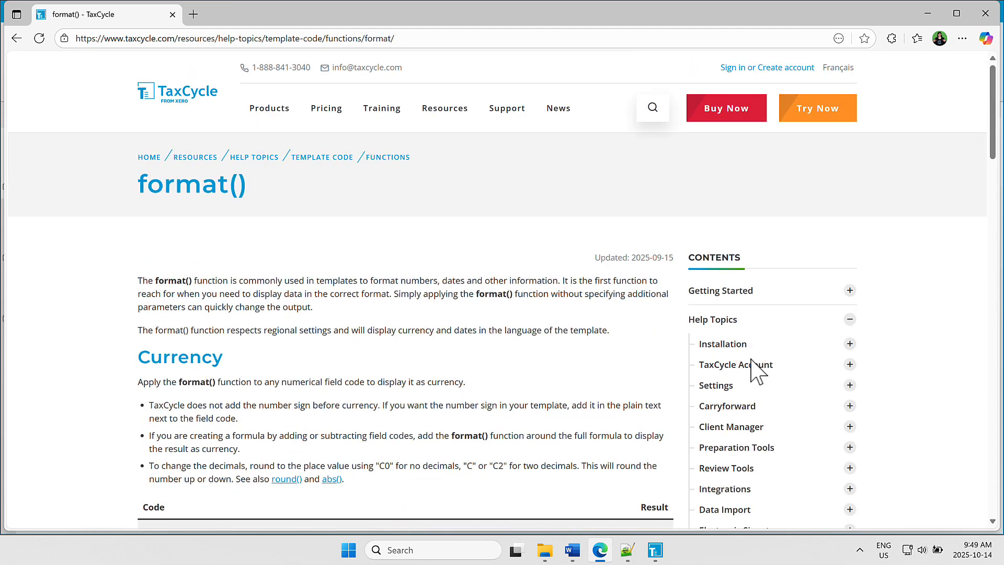
scroll(758, 371, down, 3)
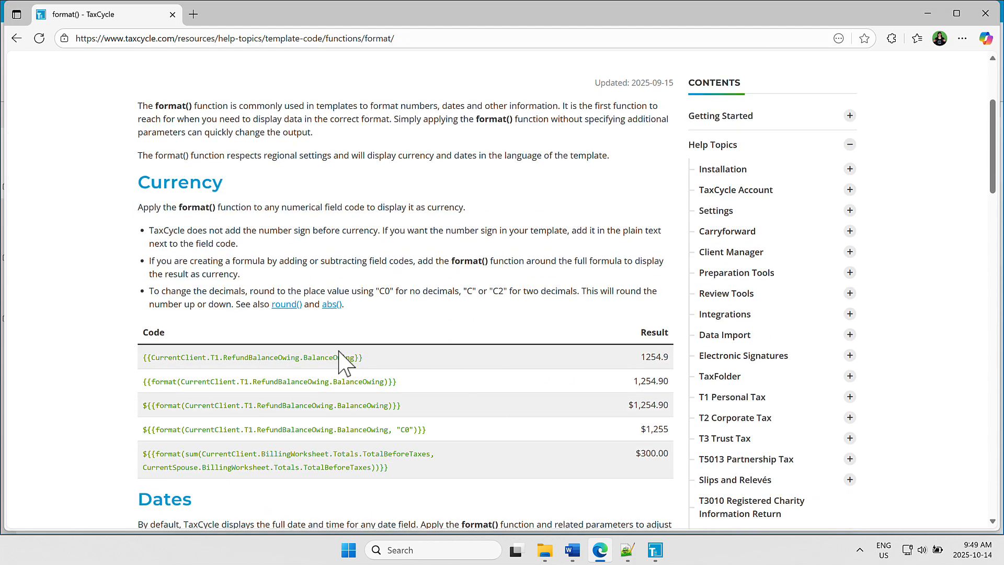
scroll(339, 361, down, 10)
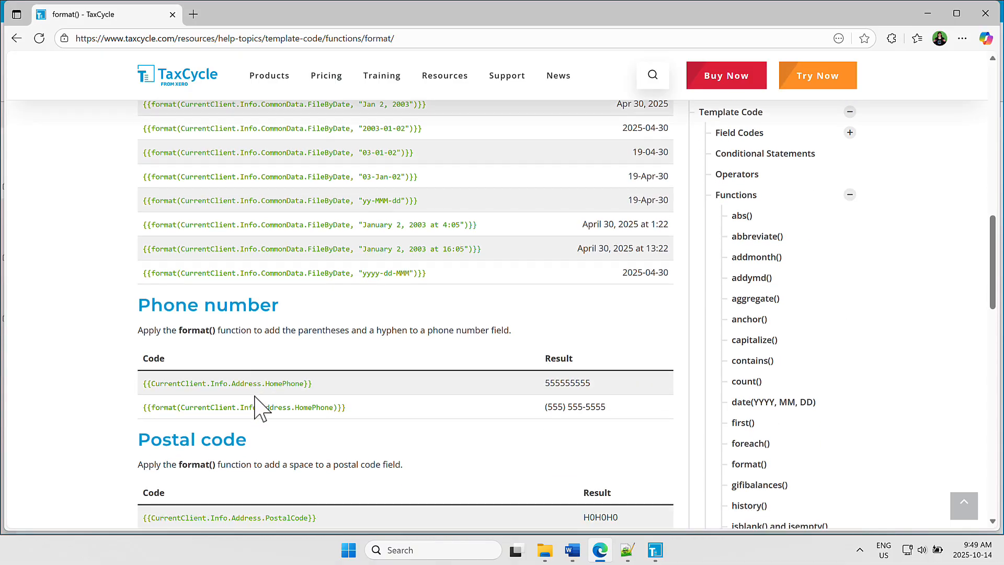
Step: Return to the Template Editor and complete the function around the receipt date so the code reads {{format(DateTime)}}
scroll(281, 375, down, 1)
scroll(284, 381, up, 4)
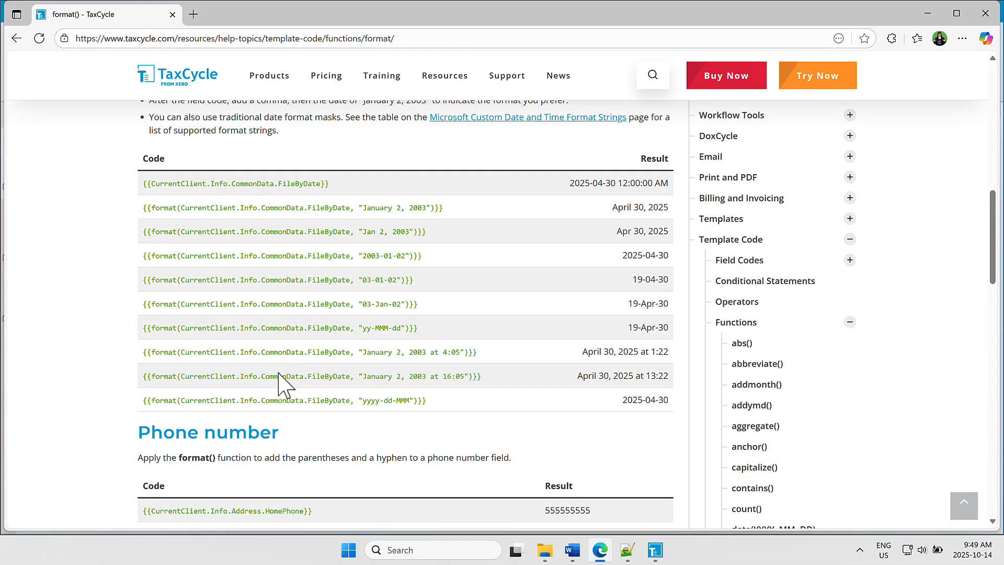
scroll(278, 372, up, 4)
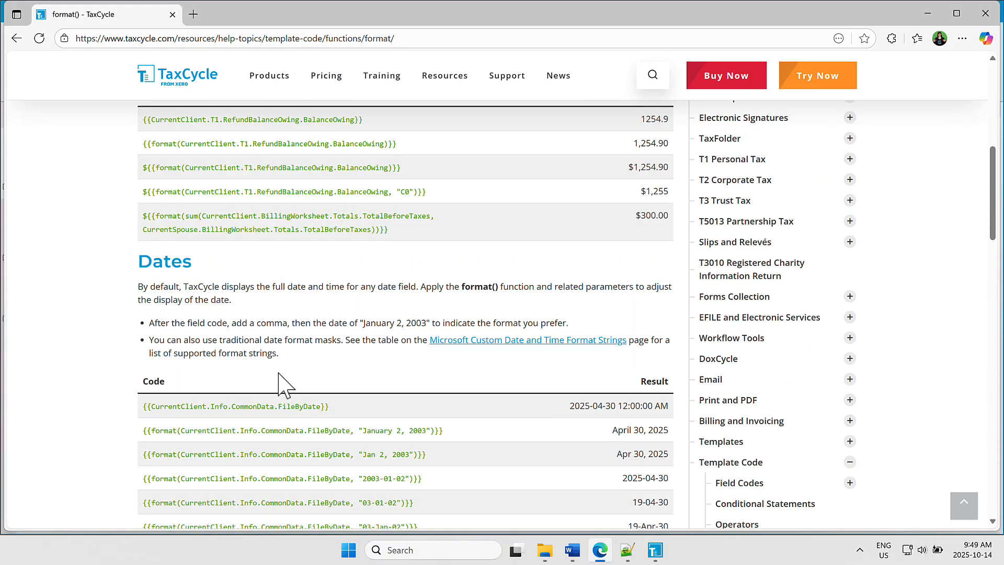
key(alt+Tab)
click(48, 350)
text(fo)
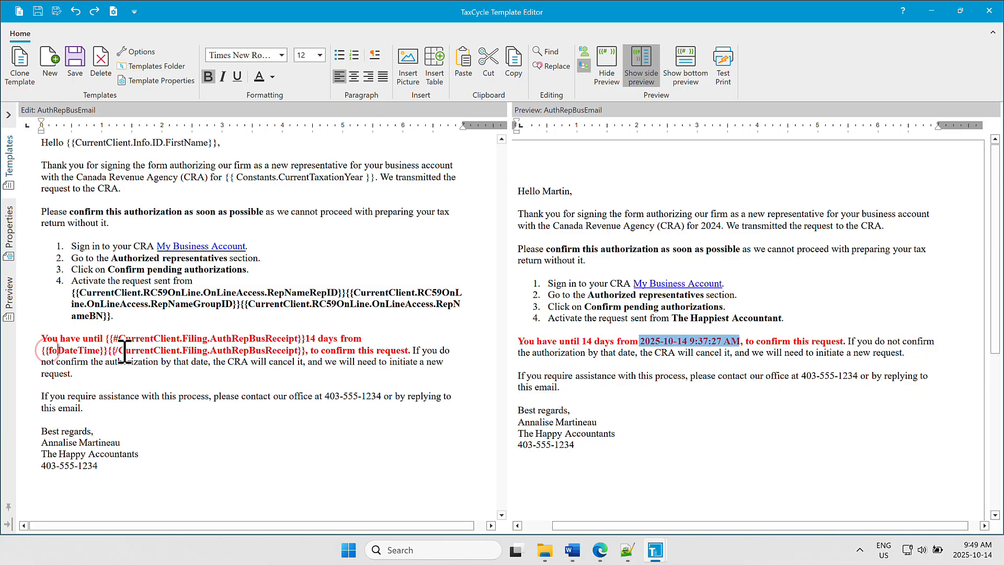
text(rmat(DateTime)
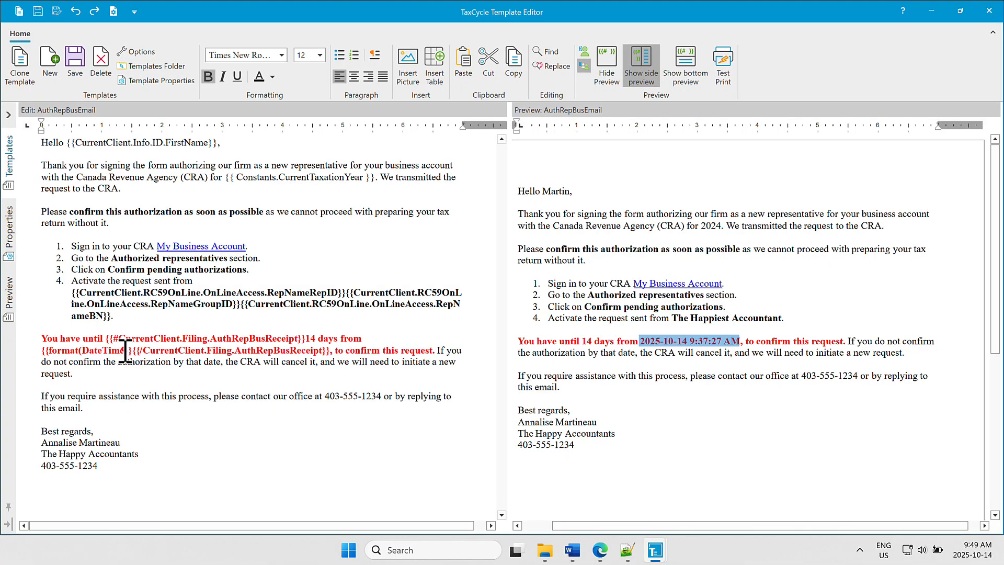
text())
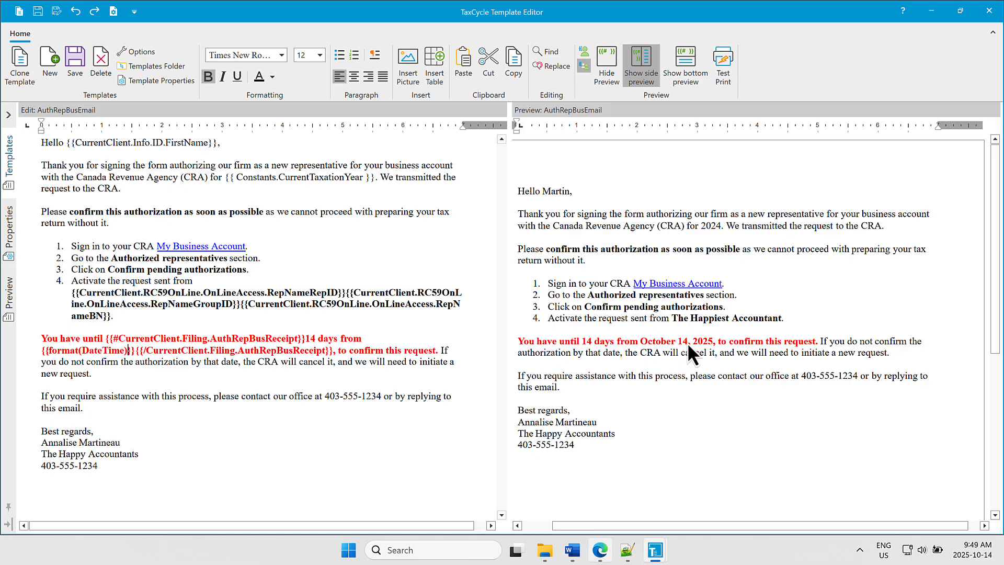
Step: Return to the browser and examine the "January 2, 2003" format parameter in the Dates examples of the format() help page
click(596, 550)
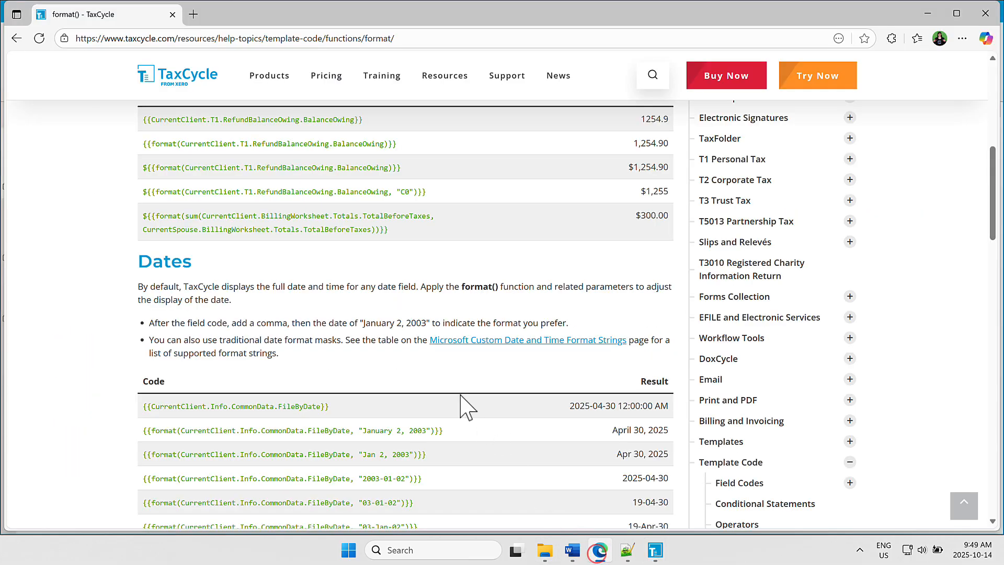
scroll(464, 402, down, 1)
scroll(465, 406, down, 2)
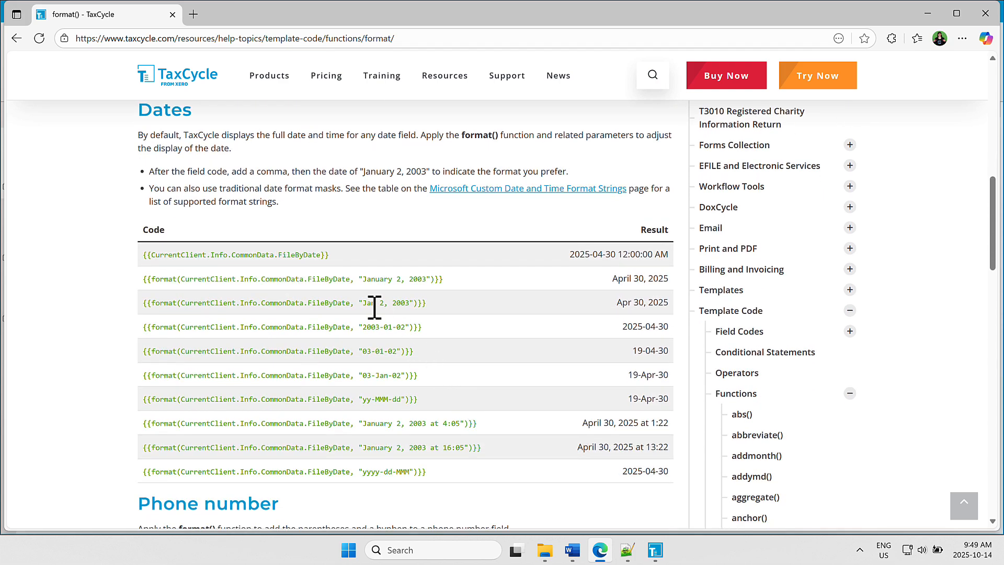
drag(349, 279, 438, 285)
Step: Back in the Template Editor, remove the text "14 days from" before {{format(DateTime)}} in the deadline sentence
click(655, 551)
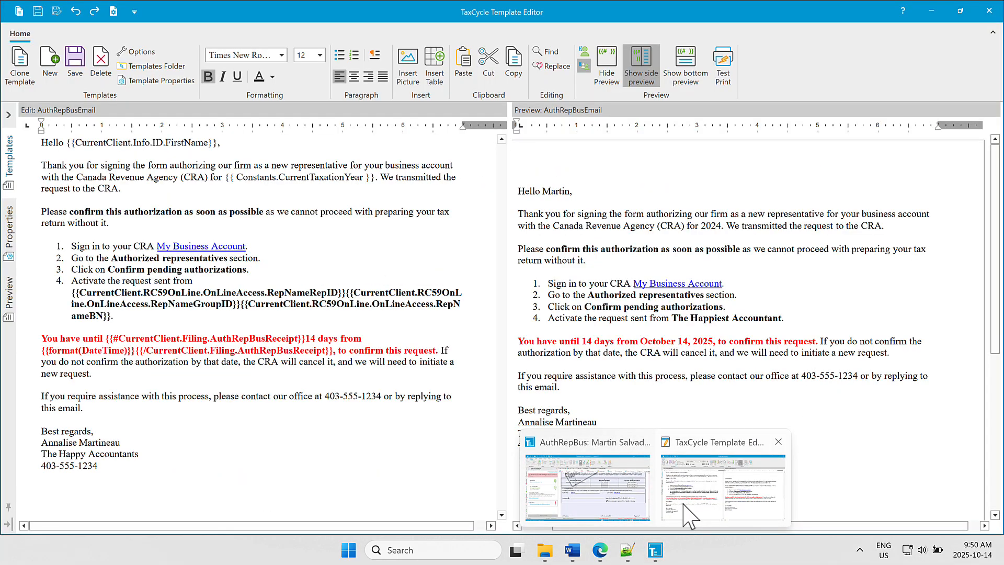
click(684, 504)
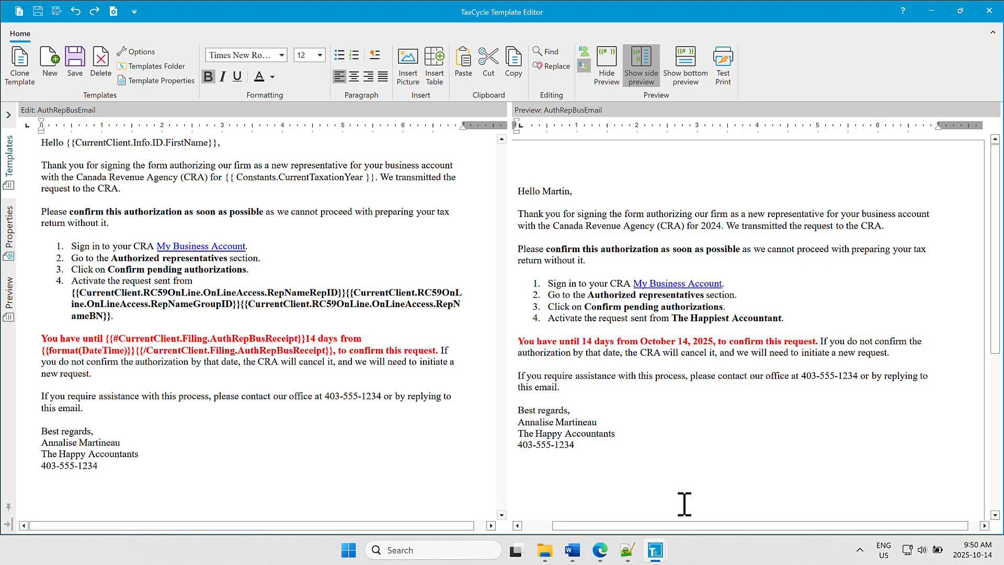
key(ctrl+z)
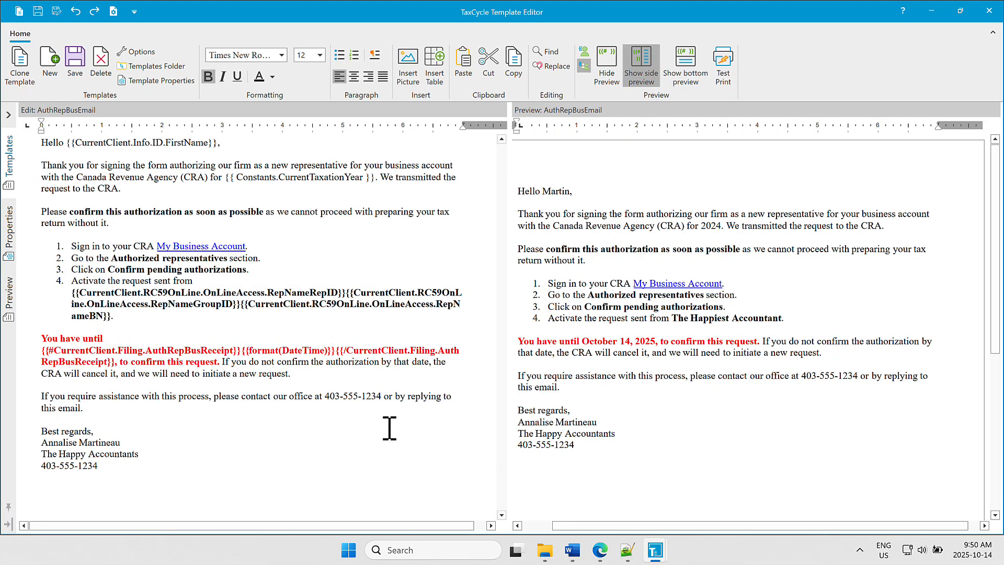
Step: Return to the browser, open the Dates help topic under Template Code and examine its date constants, formatting and calculation functions
click(599, 551)
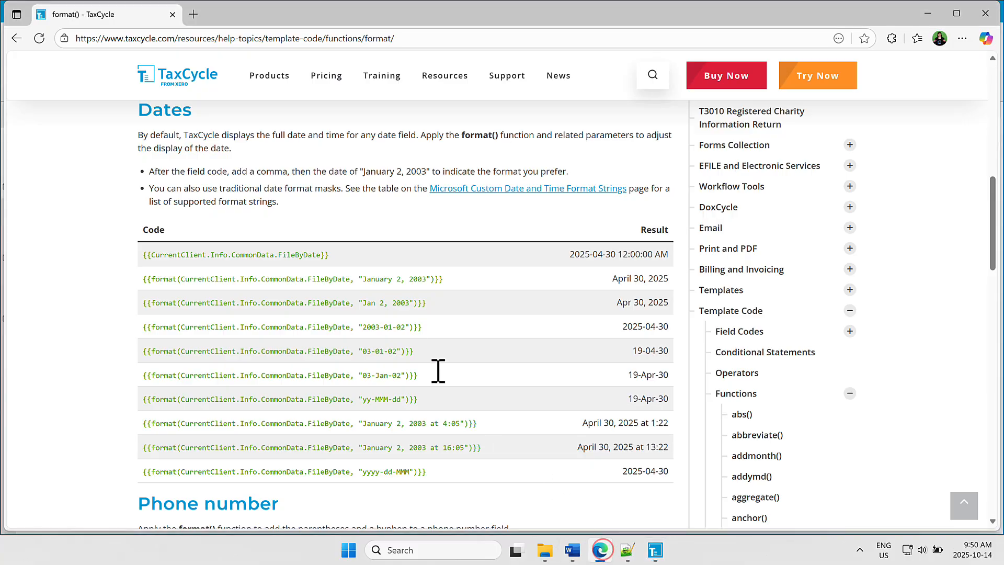
scroll(410, 348, down, 2)
scroll(411, 347, up, 2)
scroll(413, 350, down, 4)
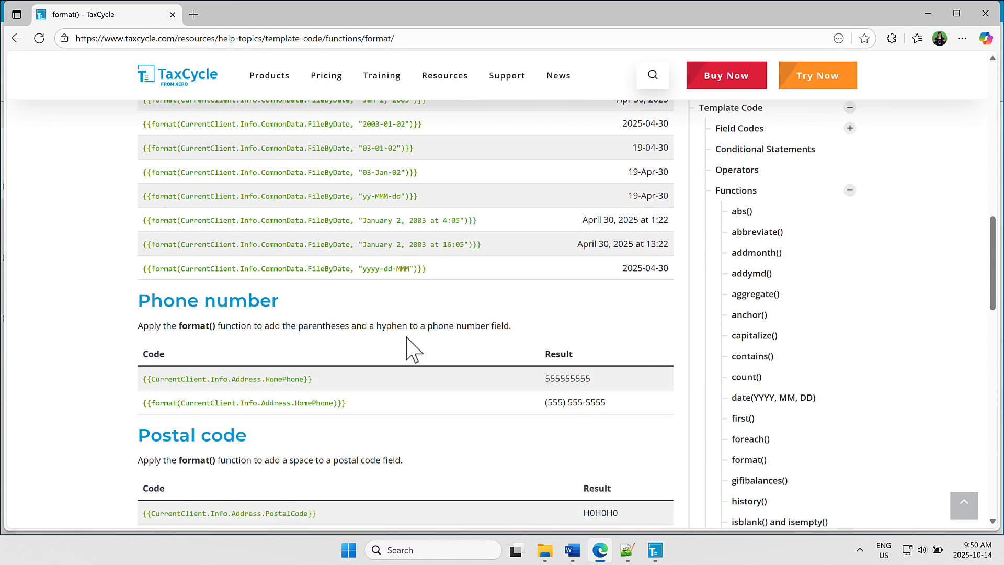
scroll(411, 348, up, 3)
click(851, 306)
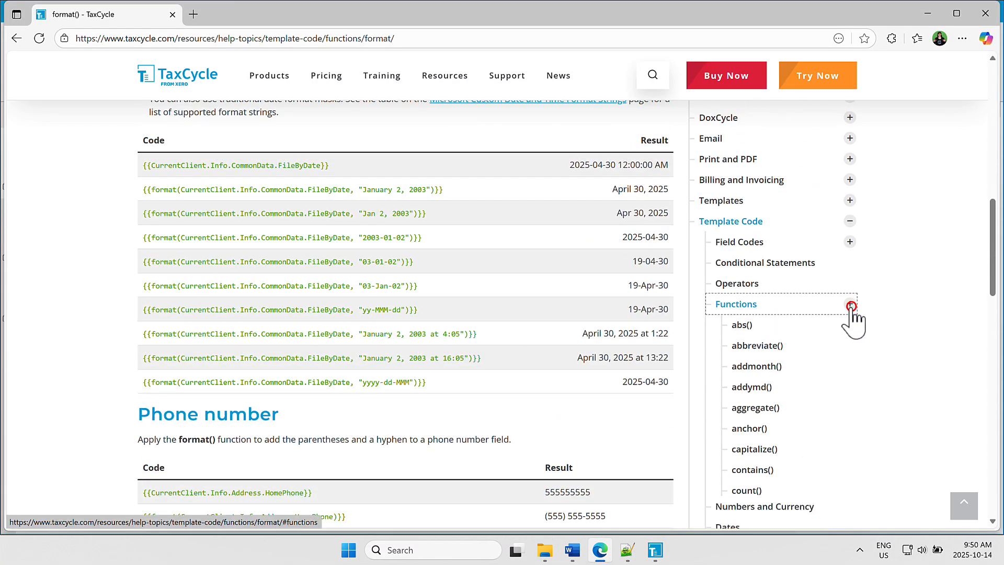
click(729, 344)
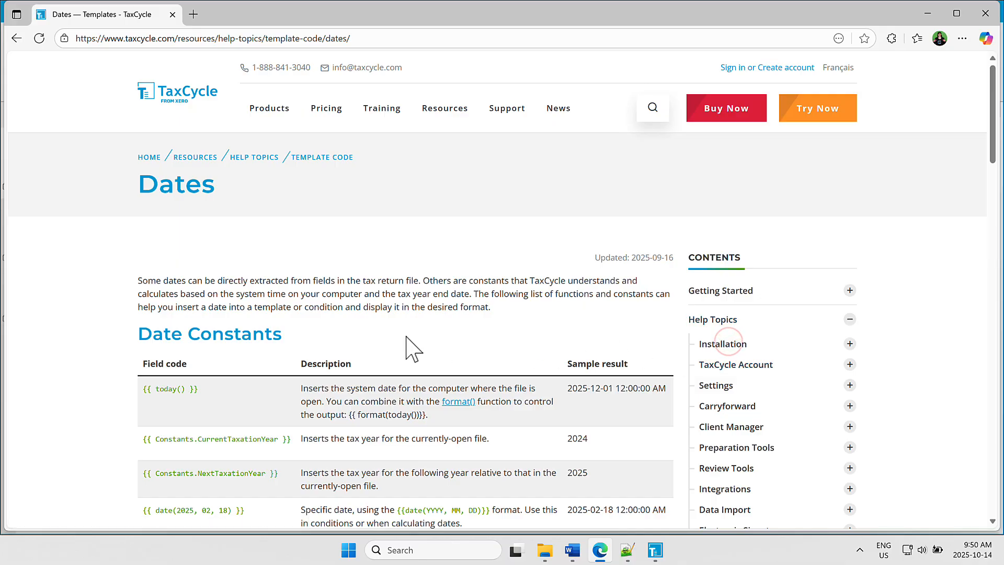
scroll(354, 347, down, 6)
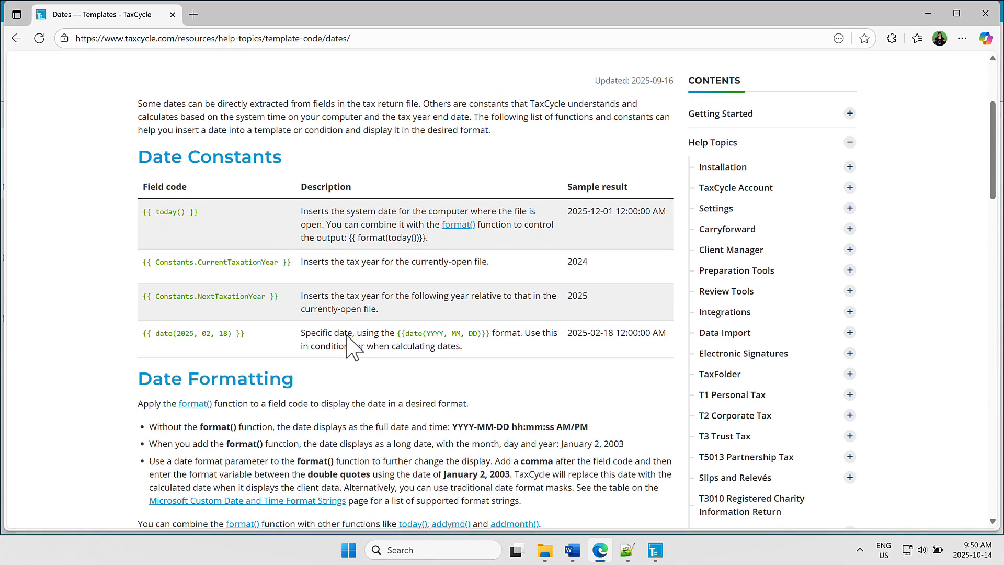
scroll(424, 379, down, 10)
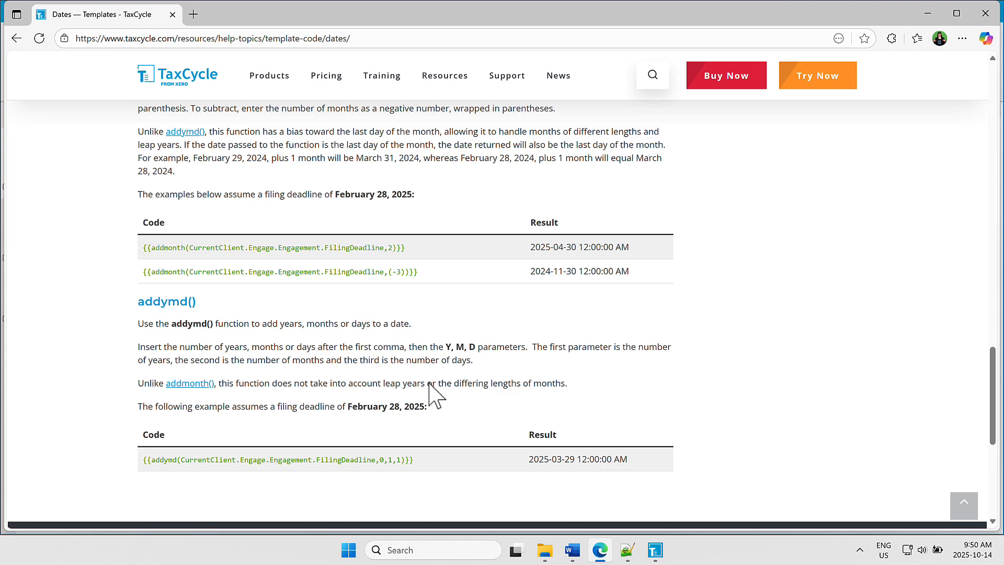
Step: Open the addymd() function's help page and enlarge it to examine the year, month and day parameters in the example
click(144, 459)
scroll(272, 492, up, 3)
scroll(272, 481, up, 10)
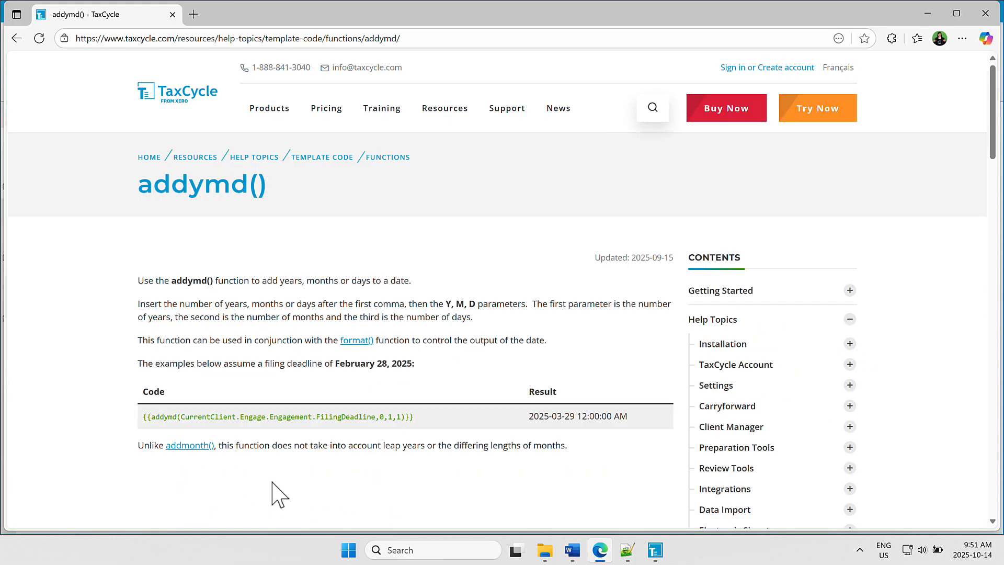
key(super)
click(149, 364)
key(ctrl+plus)
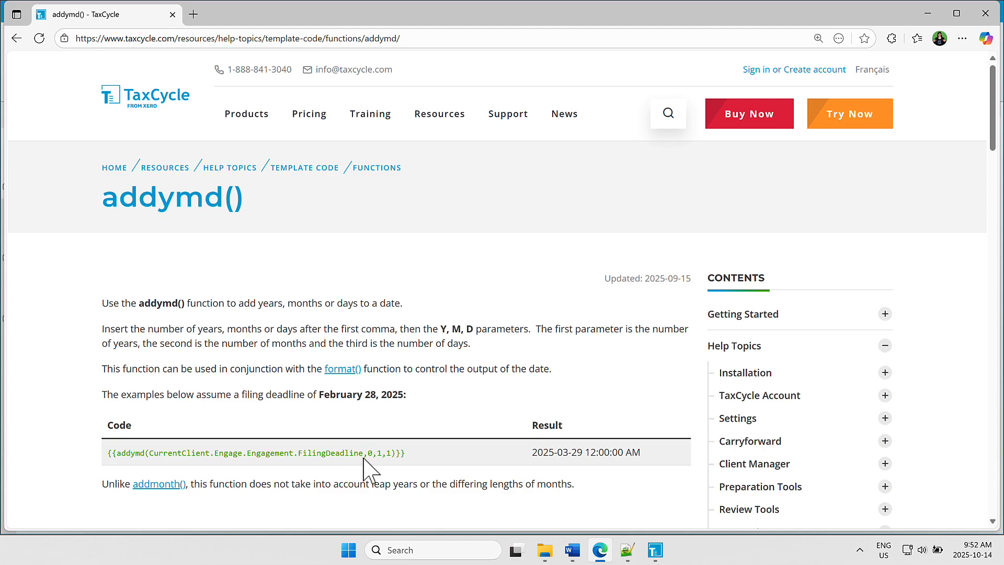
Step: Switch back to the Template Editor and insert "addymd(" before DateTime inside the format function
click(655, 548)
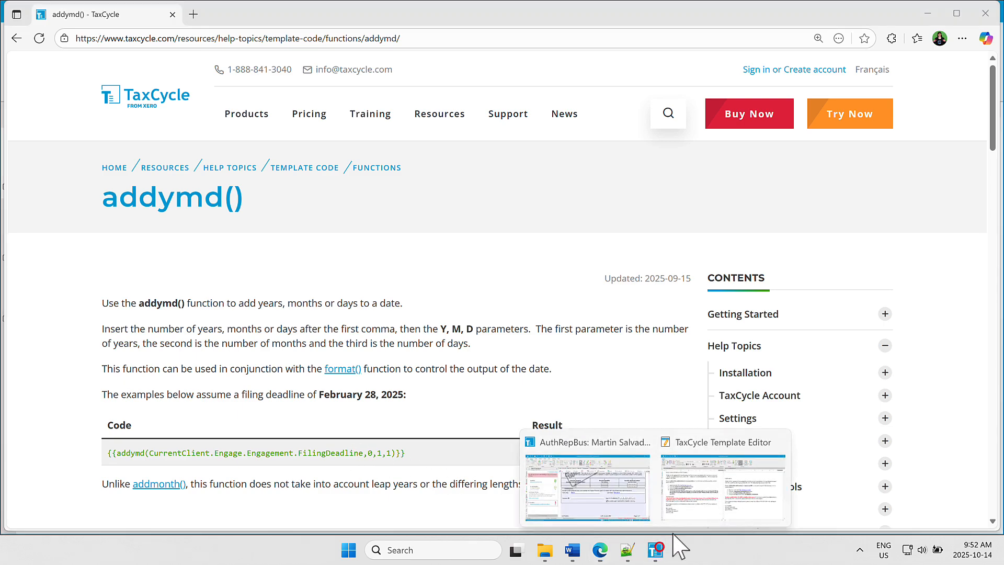
click(706, 494)
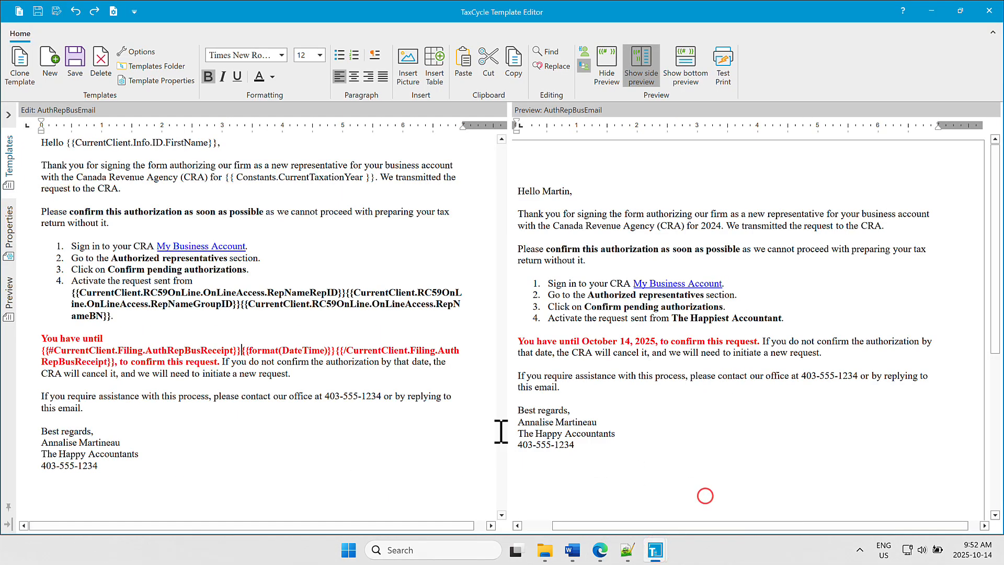
click(282, 351)
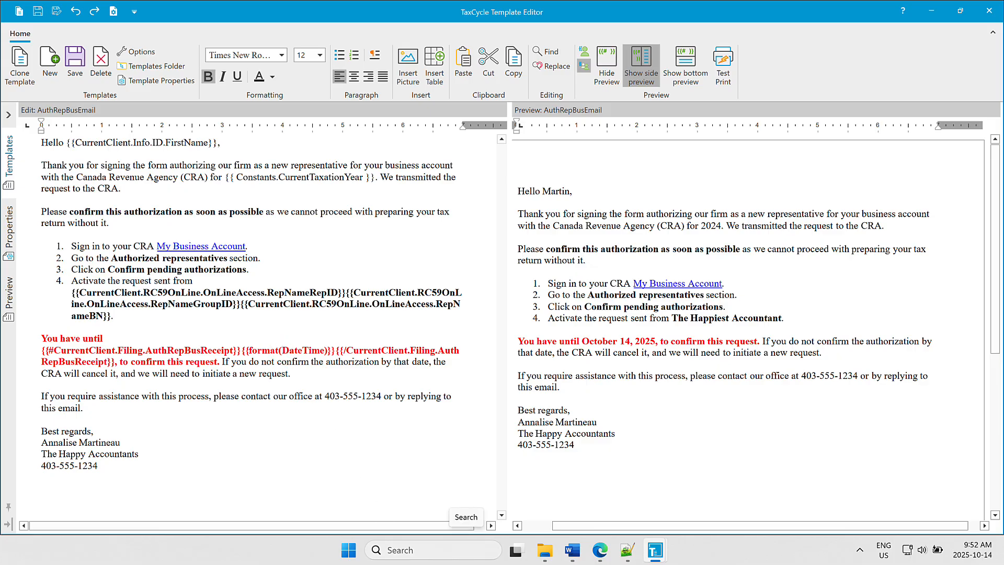
text(addy)
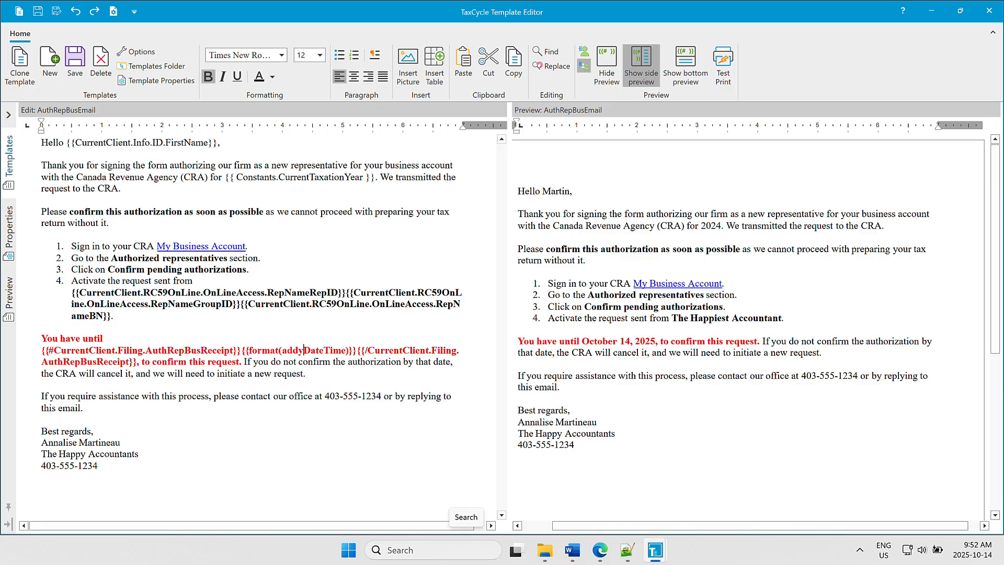
text(md()
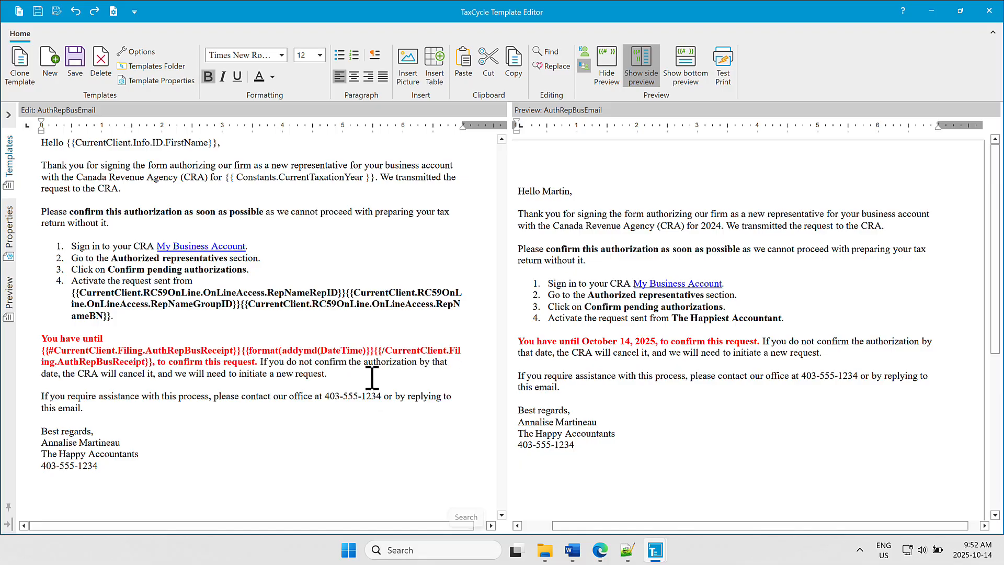
Step: Complete the addymd function after DateTime with 0 years, 0 months and 14 days, giving {{format(addymd(DateTime,0,0,14))}}
click(364, 349)
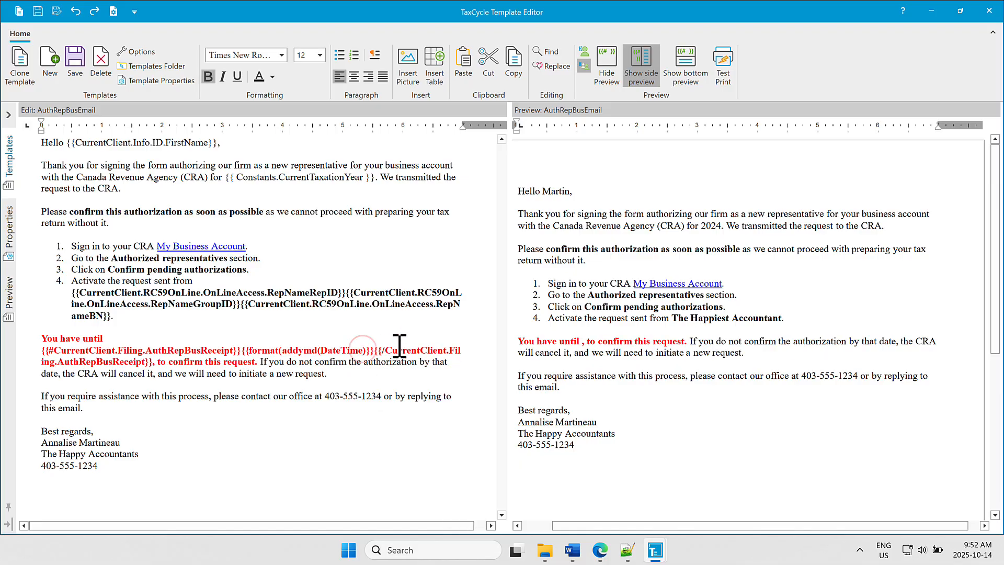
text(,)
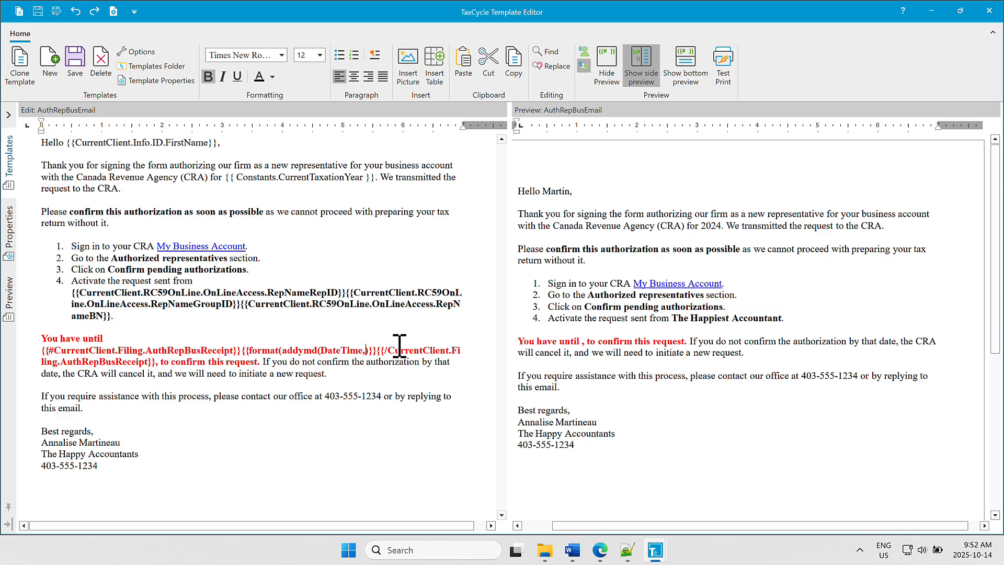
text(0)
text(,0,)
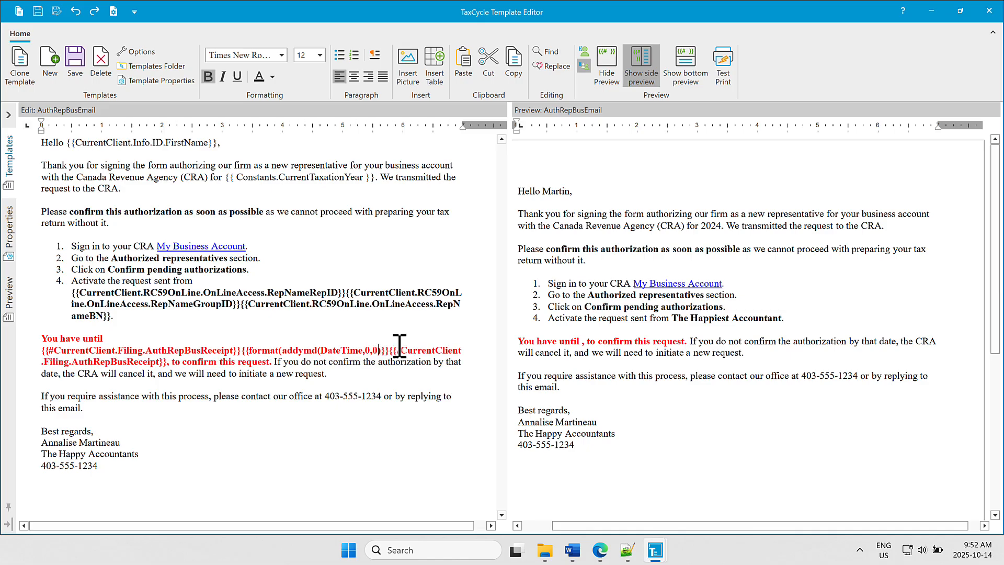
text(14)
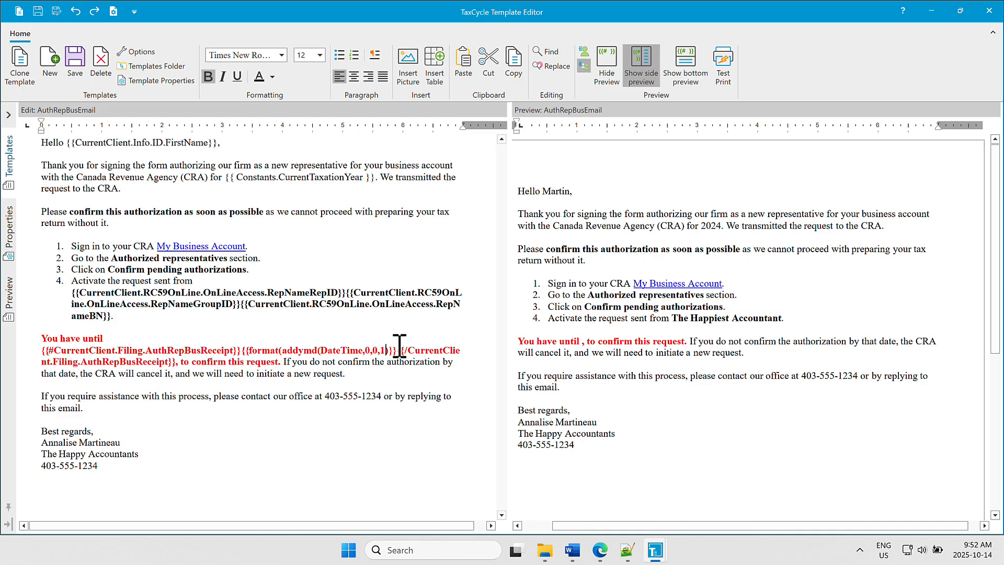
text())
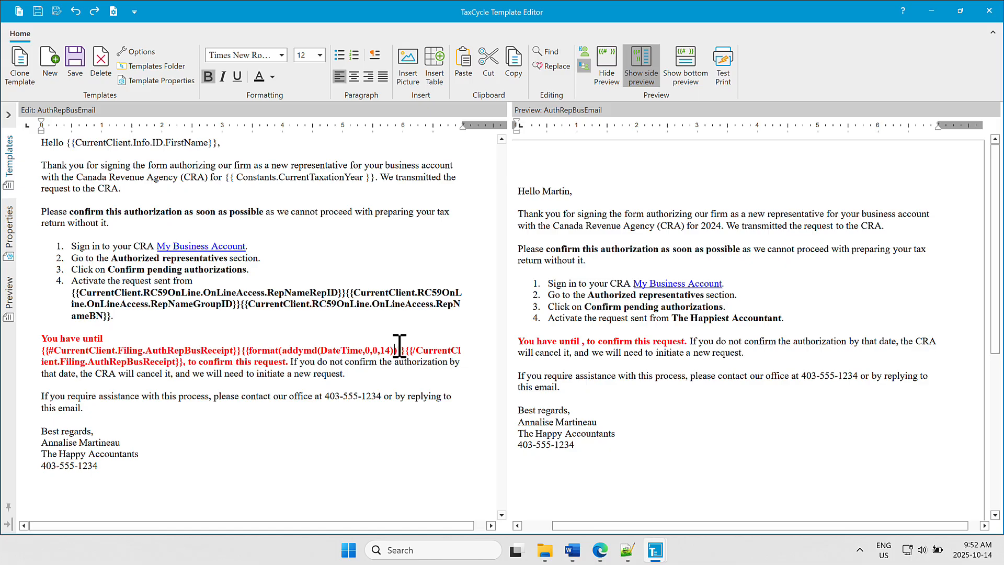
click(360, 368)
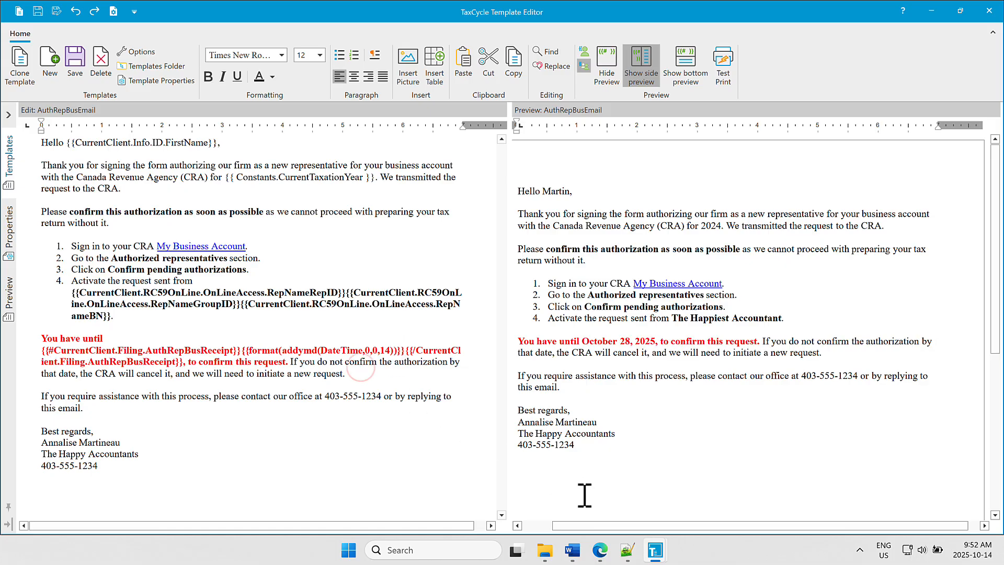